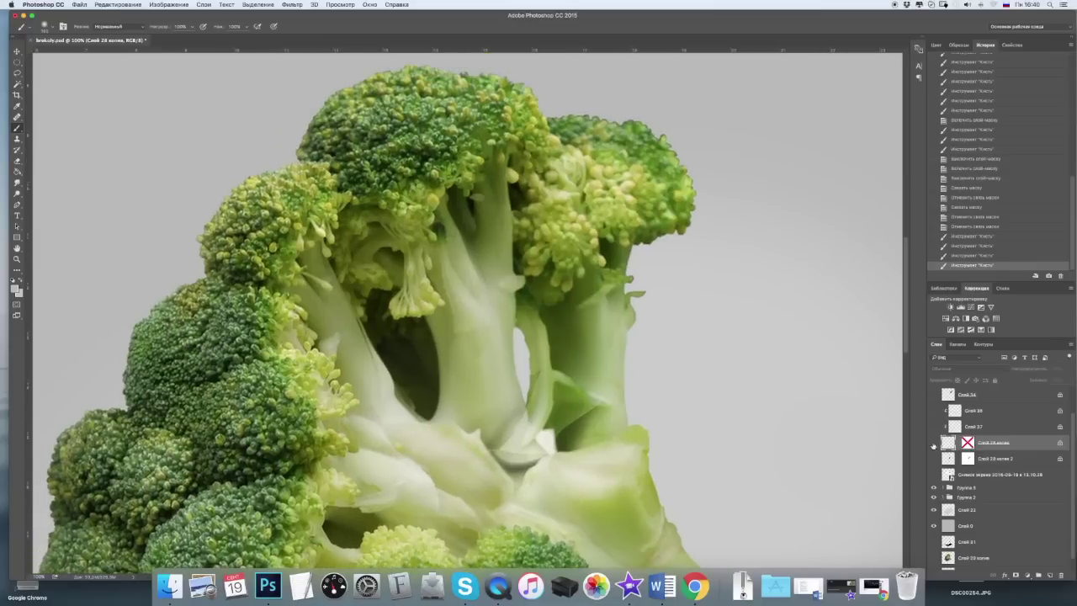
# Show layer 'Слой 28 копия' with its mask enabled, and zoom in to 200% on the blade.
pyautogui.click(933, 443)
pyautogui.keyDown('shift'); pyautogui.click(968, 442); pyautogui.keyUp('shift')
pyautogui.hotkey('ctrl', '+')
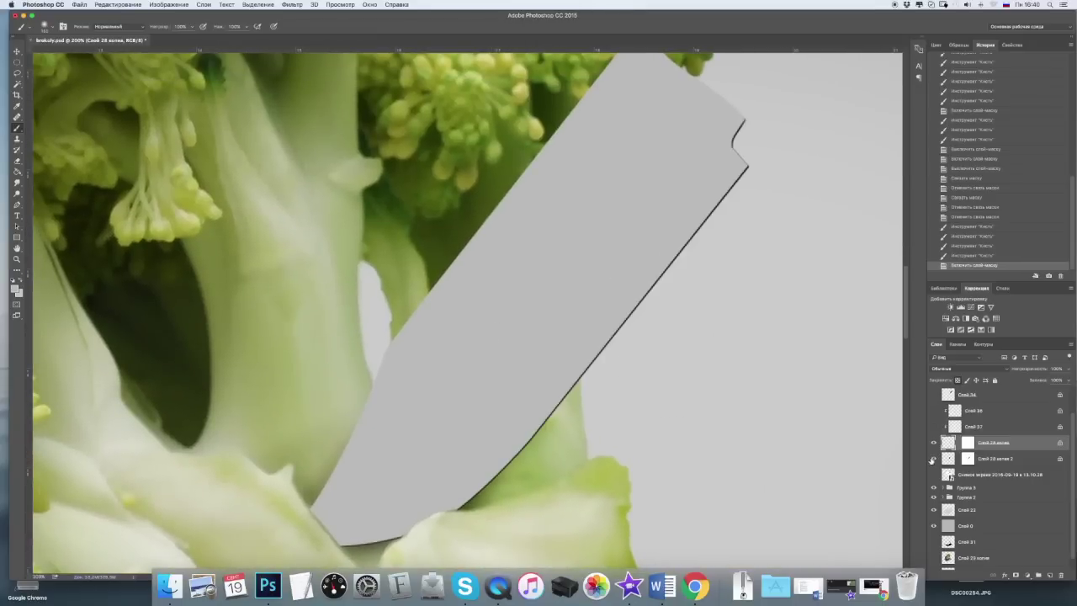
# Show layers Слой 37 and Слой 36 and paint darker shading along the blade's bevelled edge.
pyautogui.click(933, 427)
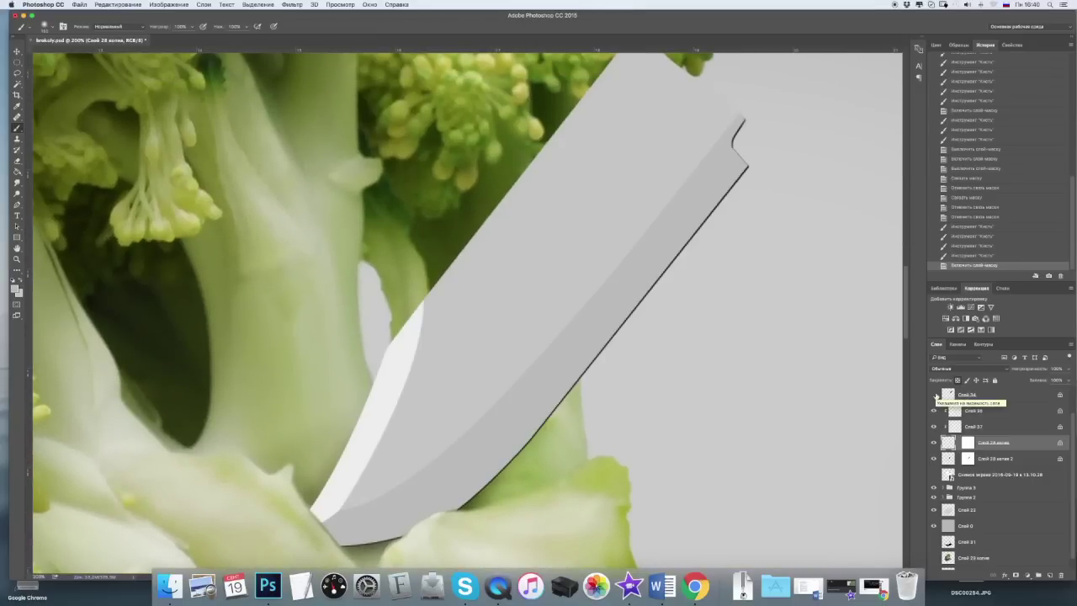
pyautogui.hotkey('ctrl', '-')
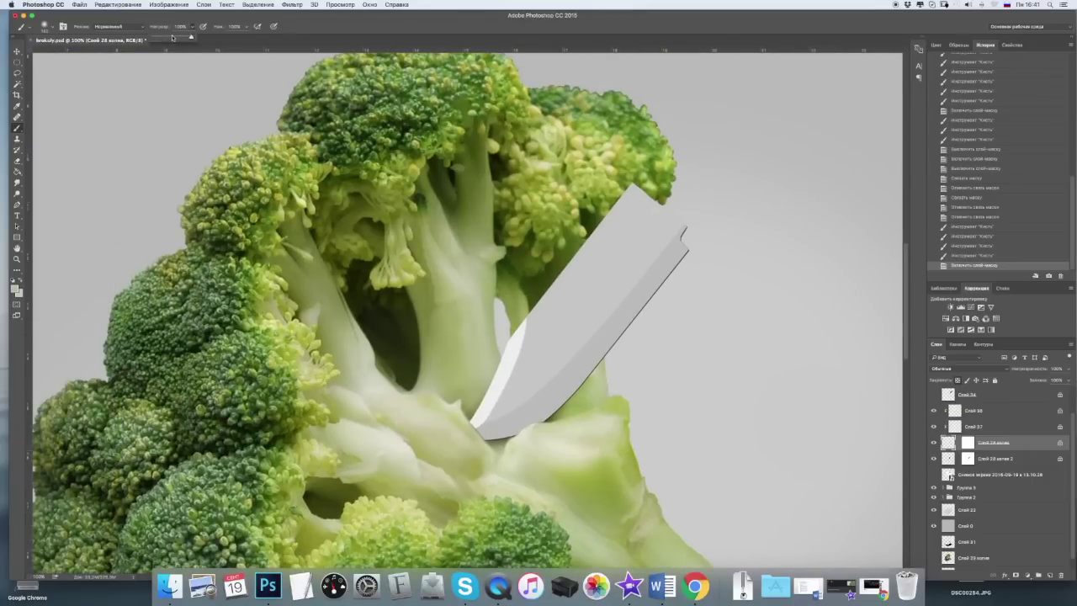
pyautogui.moveTo(649, 227); pyautogui.dragTo(465, 424)
pyautogui.moveTo(88, 296); pyautogui.dragTo(120, 298)
pyautogui.moveTo(684, 229); pyautogui.dragTo(481, 424)
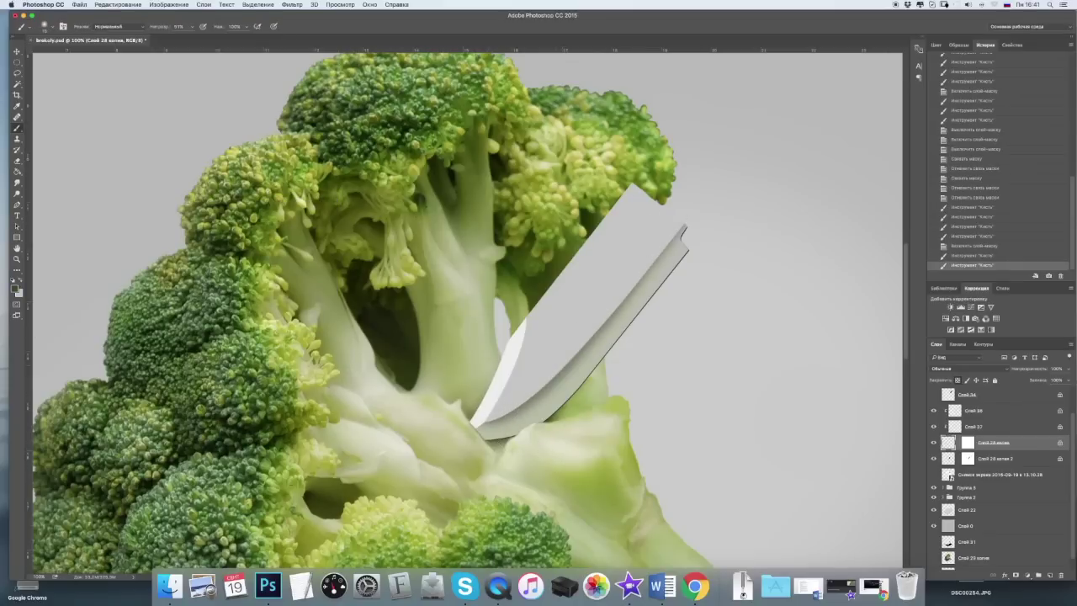
pyautogui.moveTo(594, 389); pyautogui.dragTo(481, 425)
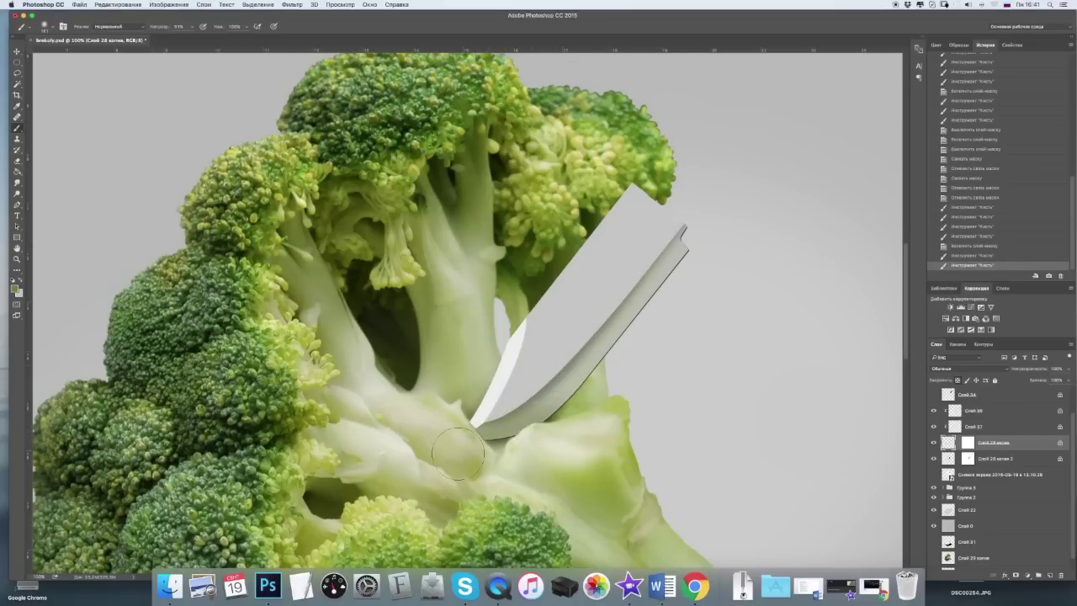
# Dodge-lighten the knife's lower edge, then brush along that edge on Слой 37.
pyautogui.hotkey('ctrl', '0')
pyautogui.hotkey('ctrl', '1')
pyautogui.press('o')
pyautogui.moveTo(543, 416); pyautogui.dragTo(478, 433)
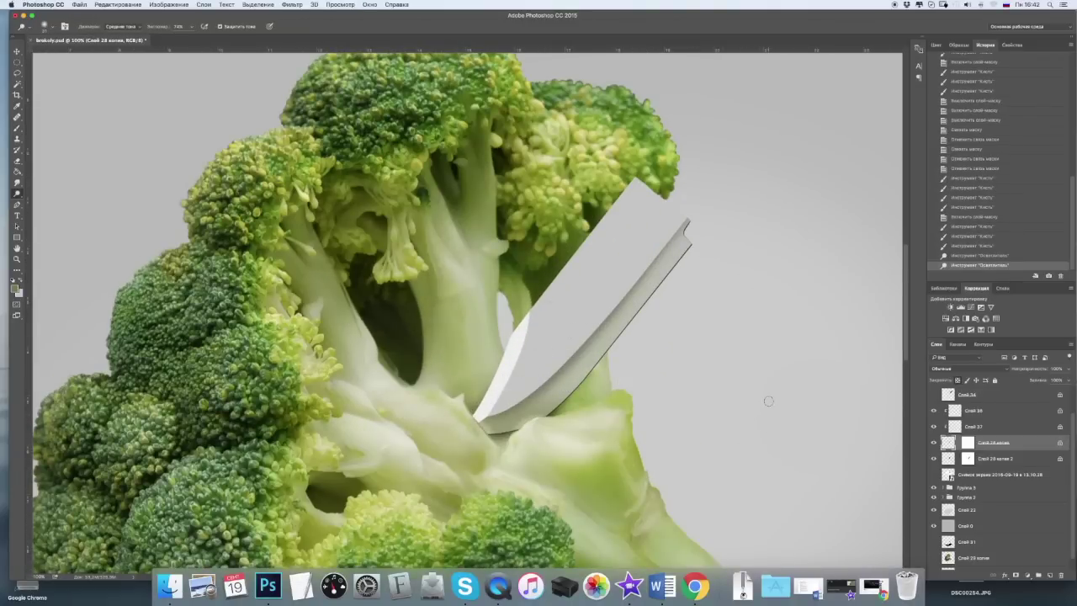
pyautogui.keyDown('ctrl'); pyautogui.click(510, 370); pyautogui.keyUp('ctrl')
pyautogui.press('b')
pyautogui.moveTo(505, 371)
pyautogui.mouseDown()
pyautogui.moveTo(479, 421)
pyautogui.moveTo(412, 406)
pyautogui.mouseUp()
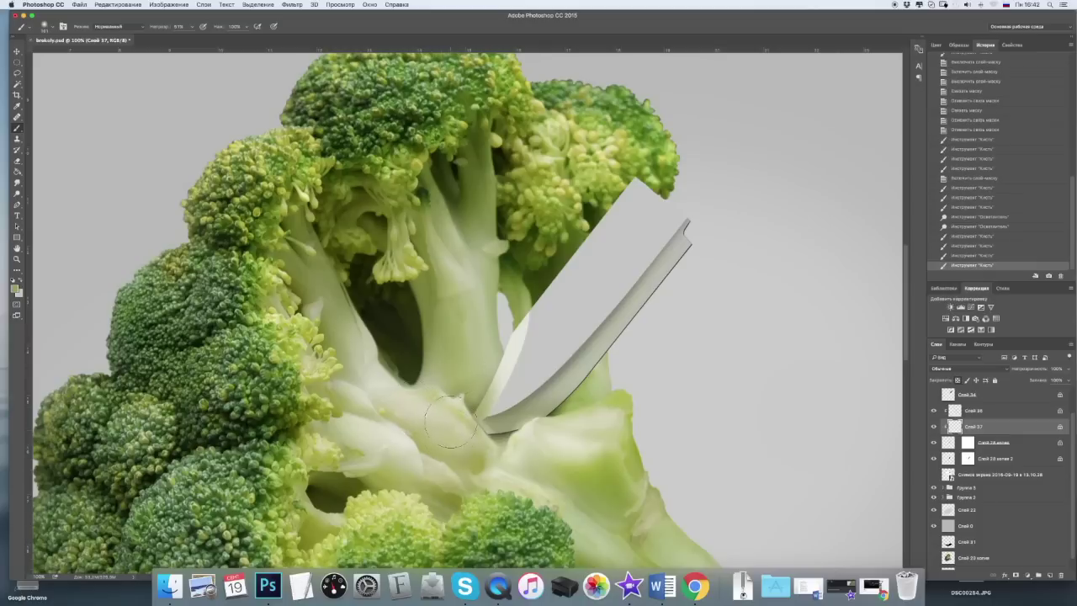
# On Слой 36, pick a grey colour and extend the blade leftward over the stem.
pyautogui.keyDown('ctrl'); pyautogui.click(545, 333); pyautogui.keyUp('ctrl')
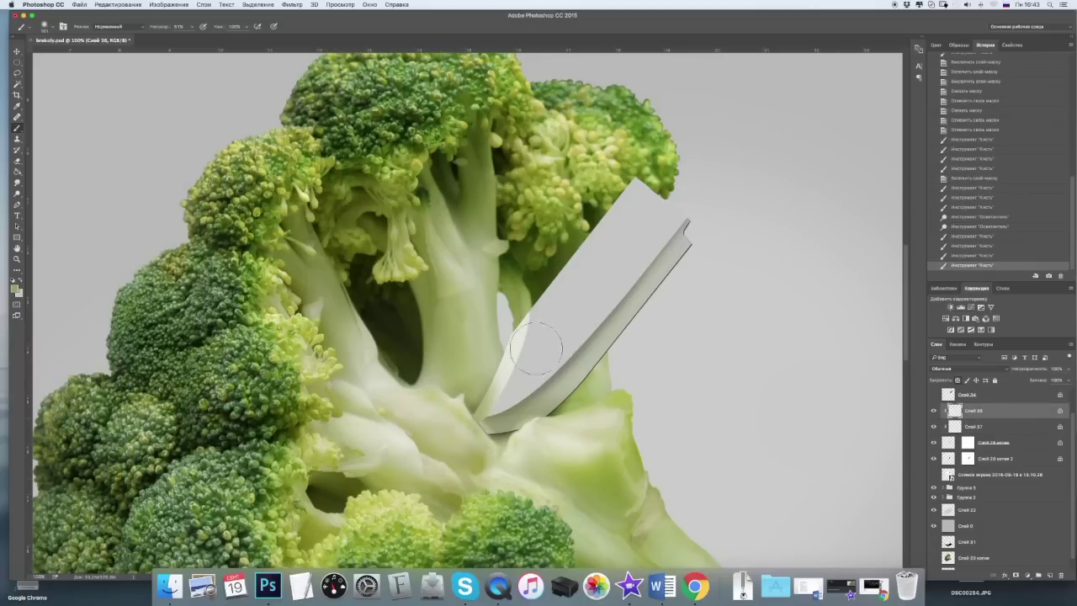
pyautogui.click(14, 289)
pyautogui.click(245, 236)
pyautogui.click(324, 215)
pyautogui.moveTo(505, 324); pyautogui.dragTo(656, 177)
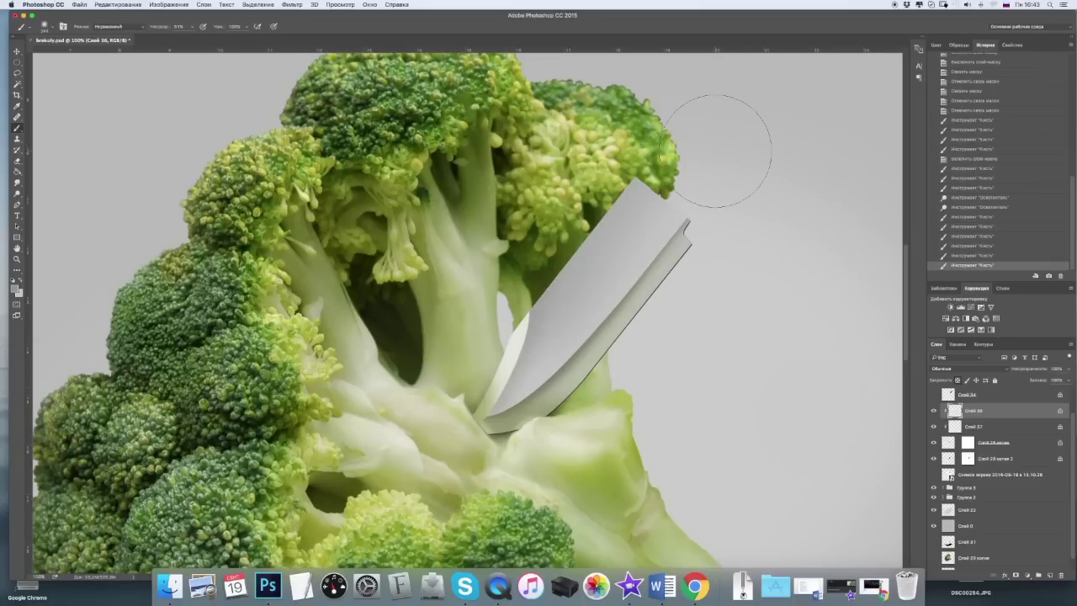
pyautogui.keyDown('ctrl'); pyautogui.click(587, 366); pyautogui.keyUp('ctrl')
pyautogui.hotkey('ctrl', 'b')
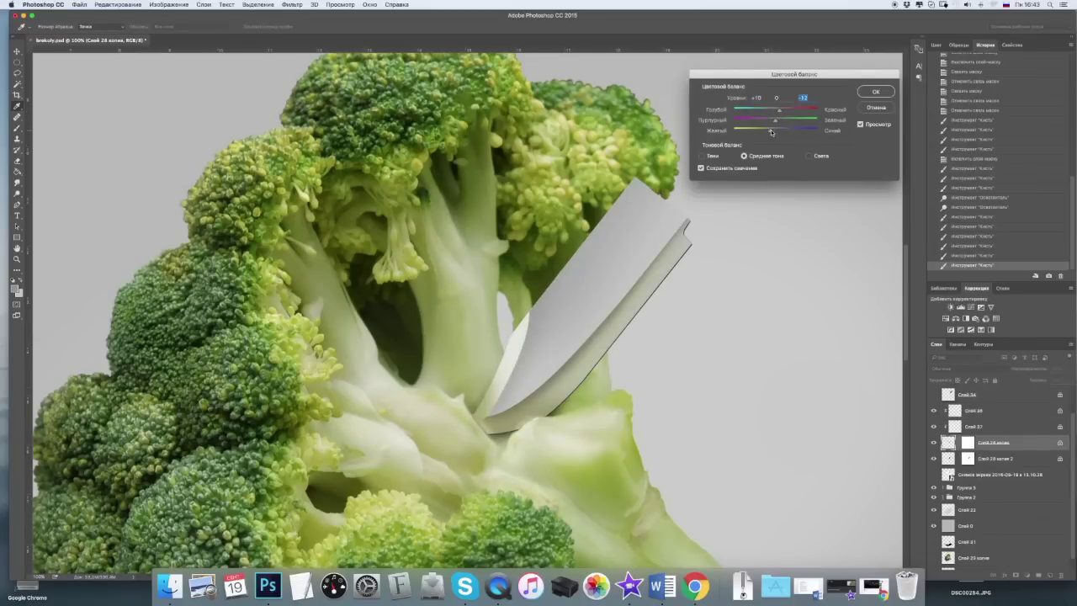
# Apply Color Balance (midtones +10, 0, −12) and add noise to the blade's bevel.
pyautogui.click(876, 94)
pyautogui.scroll(1, 665, 319)
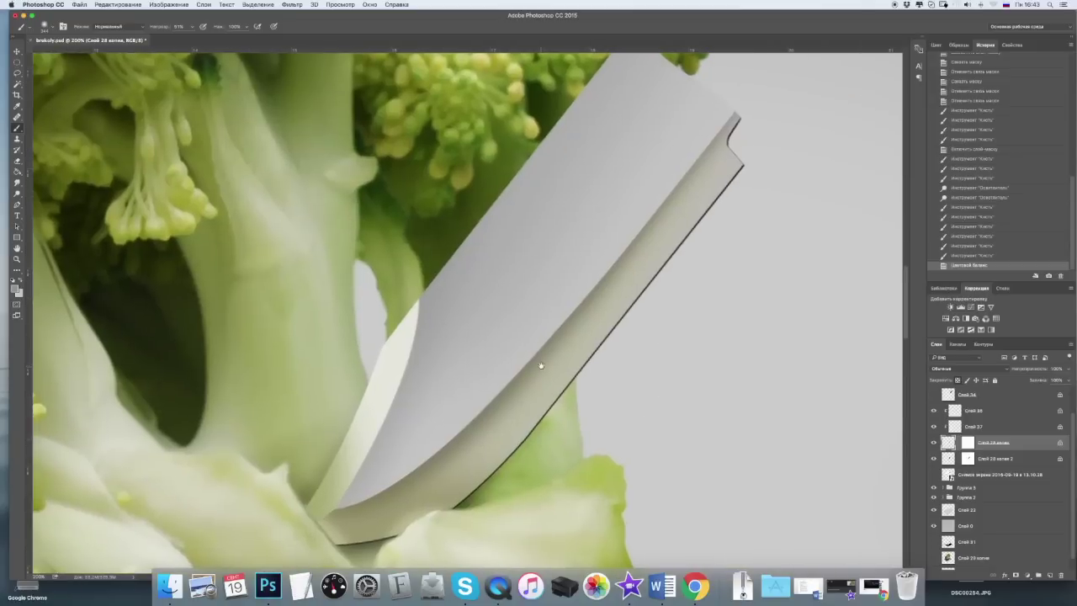
pyautogui.click(291, 5)
pyautogui.click(360, 120)
pyautogui.click(291, 5)
pyautogui.click(435, 168)
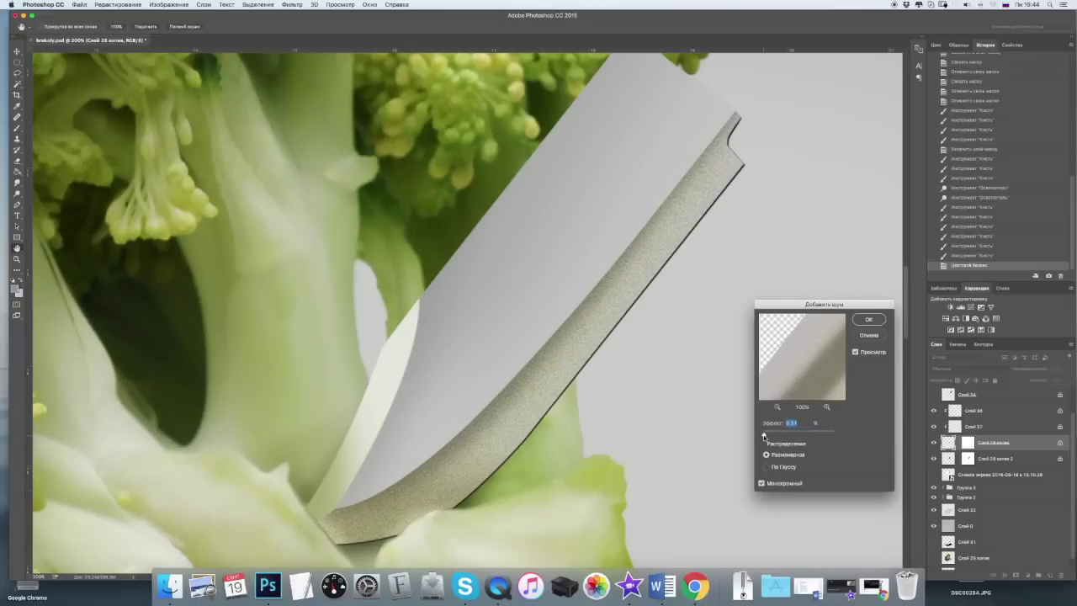
pyautogui.click(868, 321)
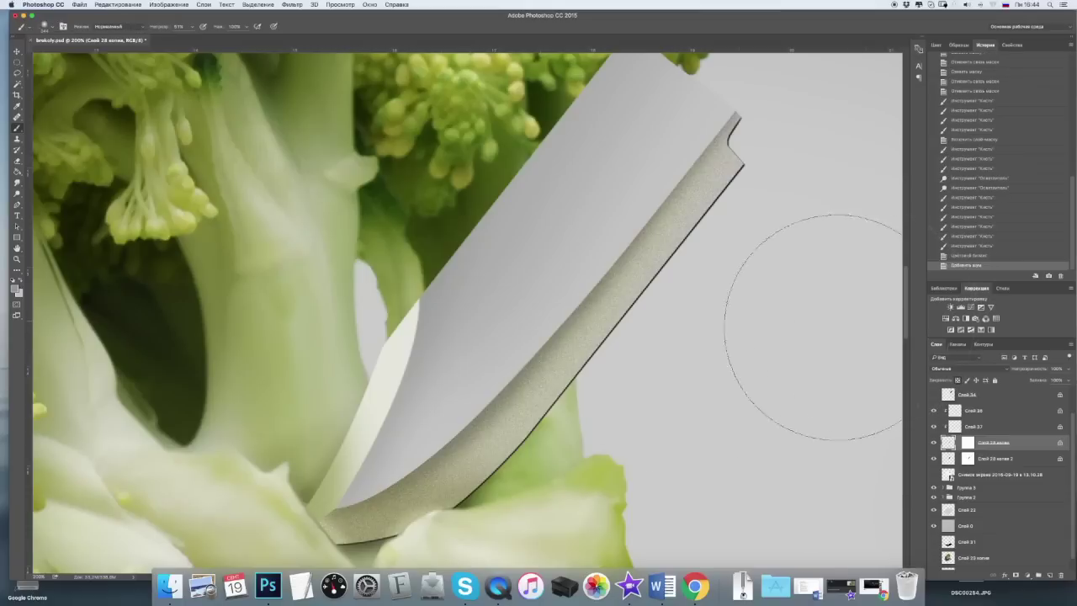
# Smooth the bevel noise with a −52° Motion Blur for a brushed-metal streak.
pyautogui.click(292, 4)
pyautogui.moveTo(302, 136)
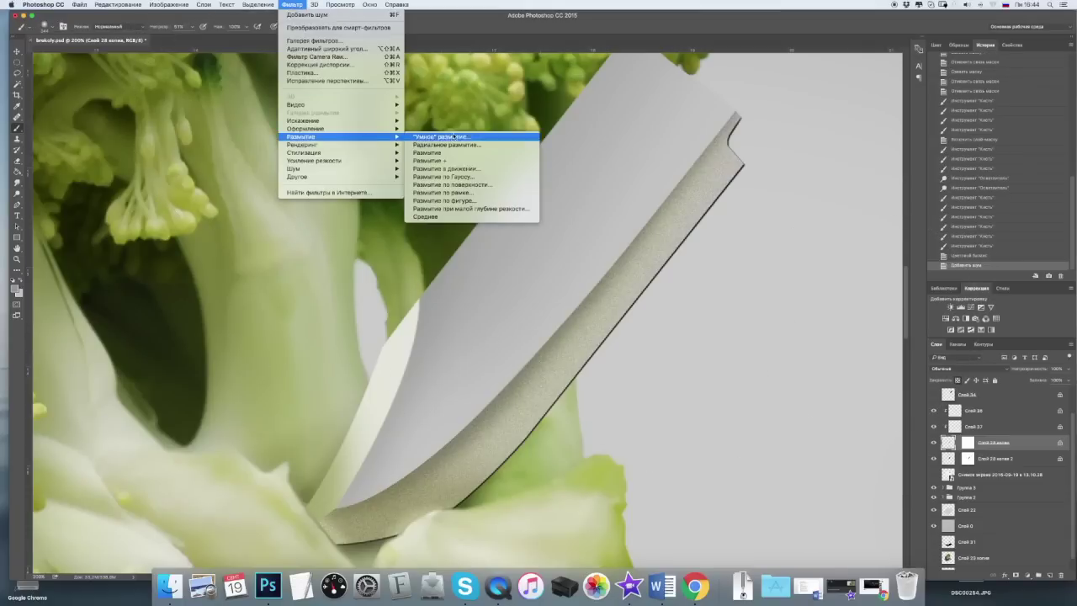
pyautogui.click(506, 170)
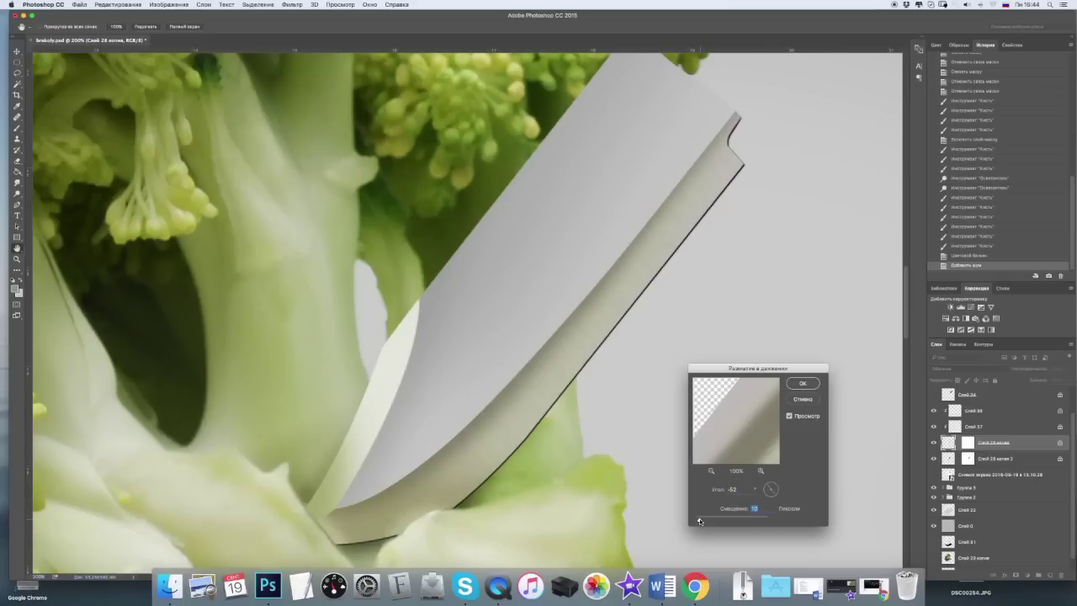
pyautogui.click(802, 388)
# Zoom in and apply Motion Blur to the highlight strip on layer Слой 37.
pyautogui.press('b')
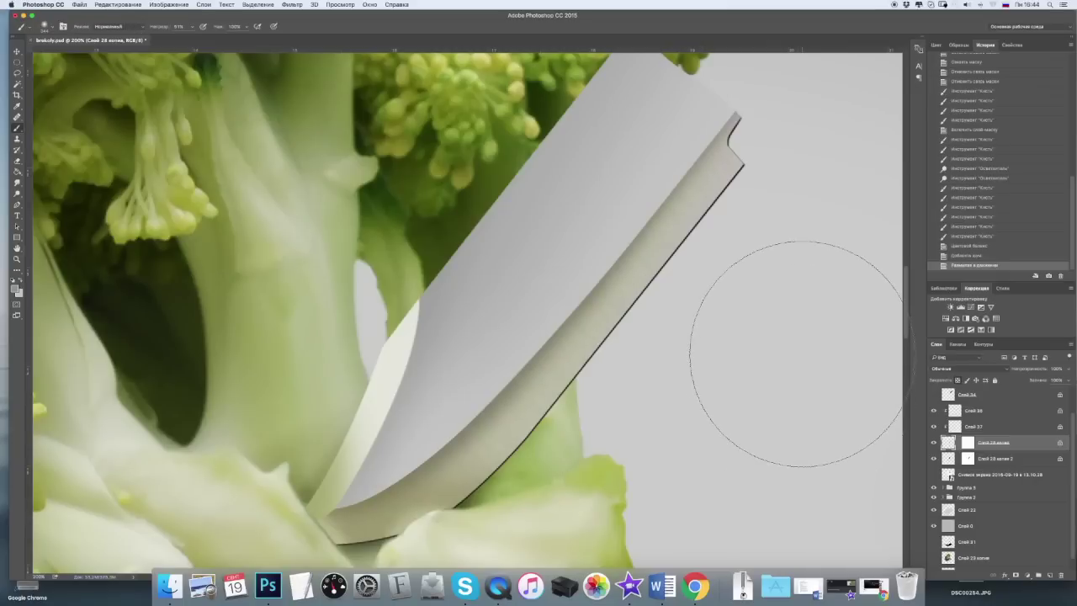
pyautogui.scroll(2, 523, 389)
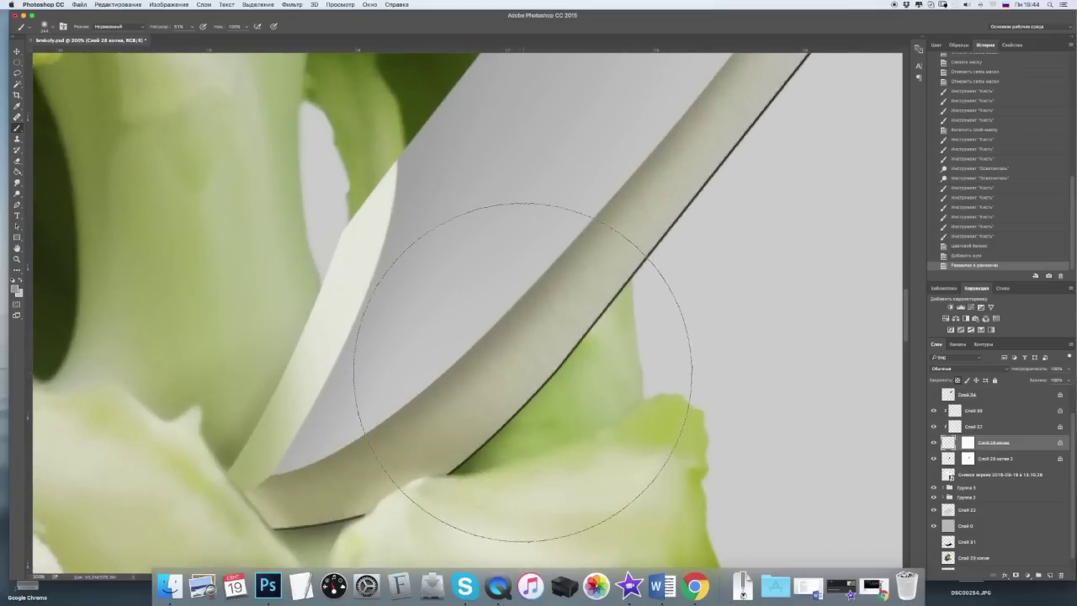
pyautogui.scroll(2, 459, 345)
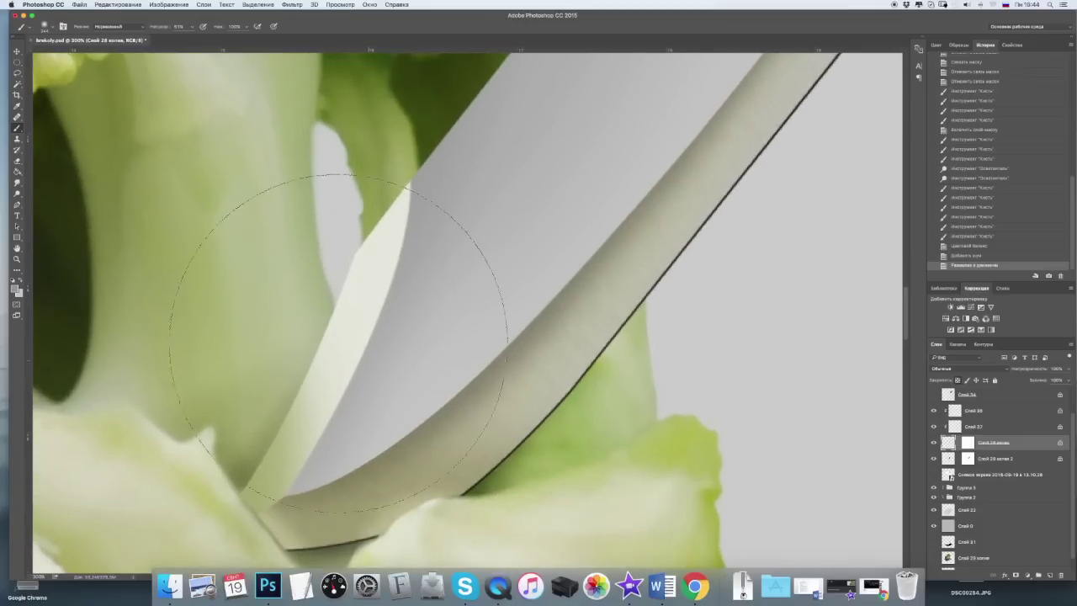
pyautogui.keyDown('super'); pyautogui.click(353, 343); pyautogui.keyUp('super')
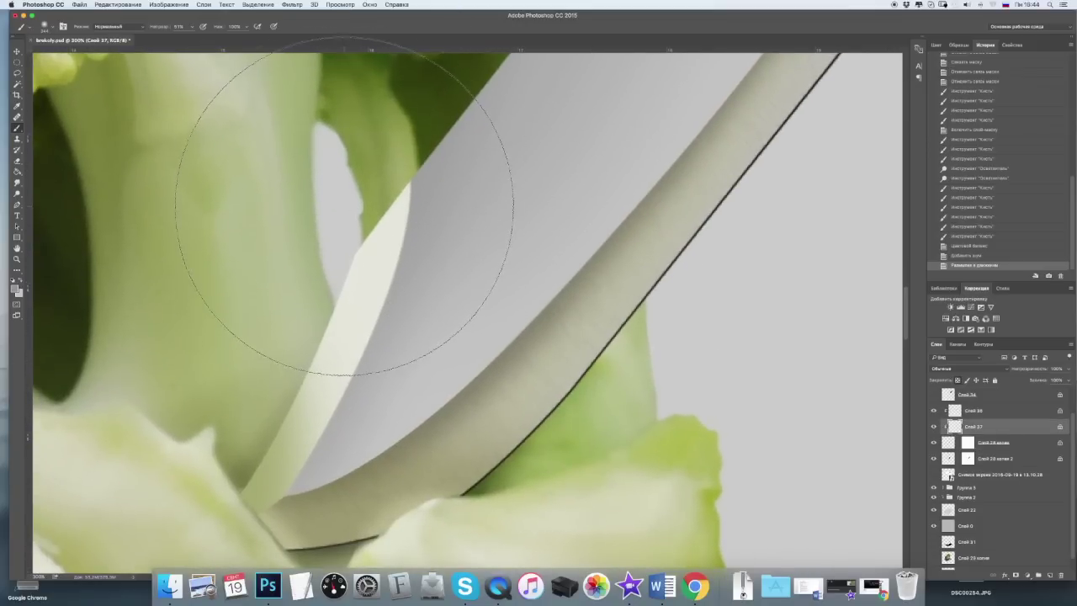
pyautogui.click(291, 4)
pyautogui.moveTo(302, 136)
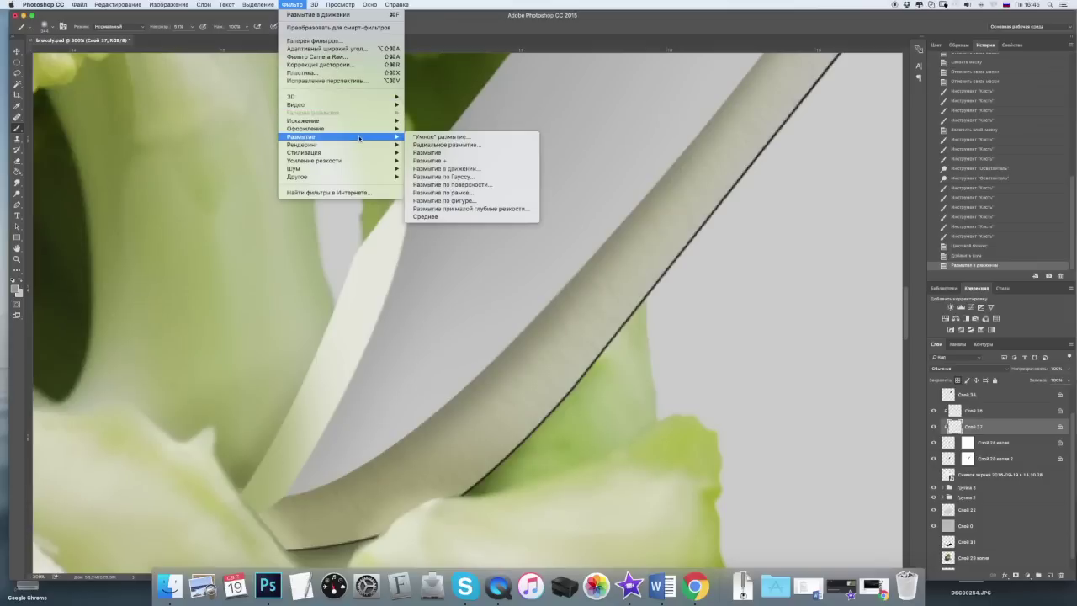
pyautogui.click(443, 177)
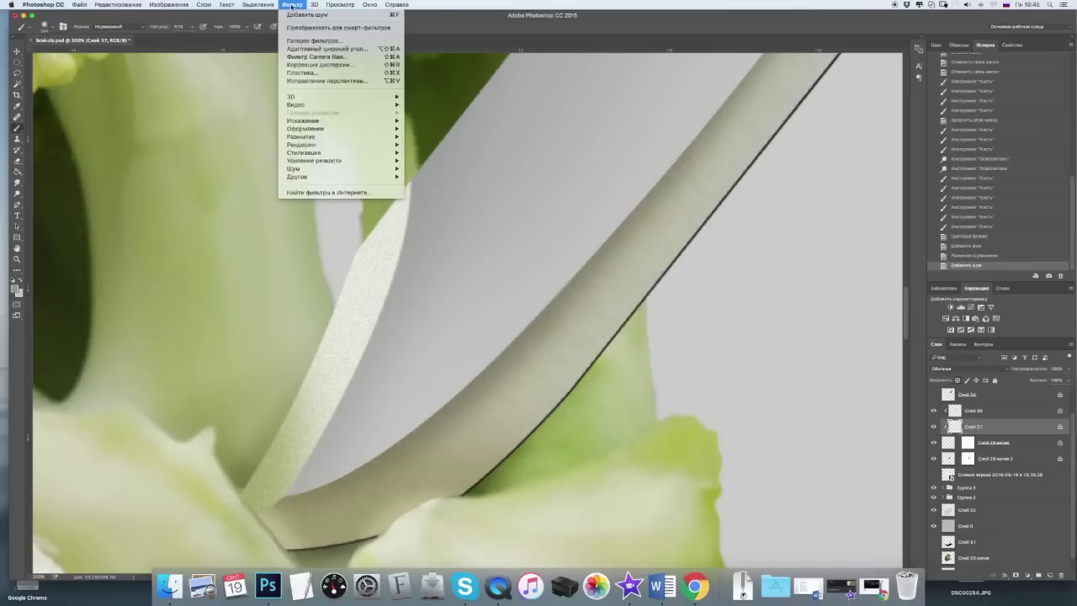
pyautogui.press('Escape')
pyautogui.click(291, 4)
pyautogui.moveTo(301, 136)
pyautogui.click(480, 175)
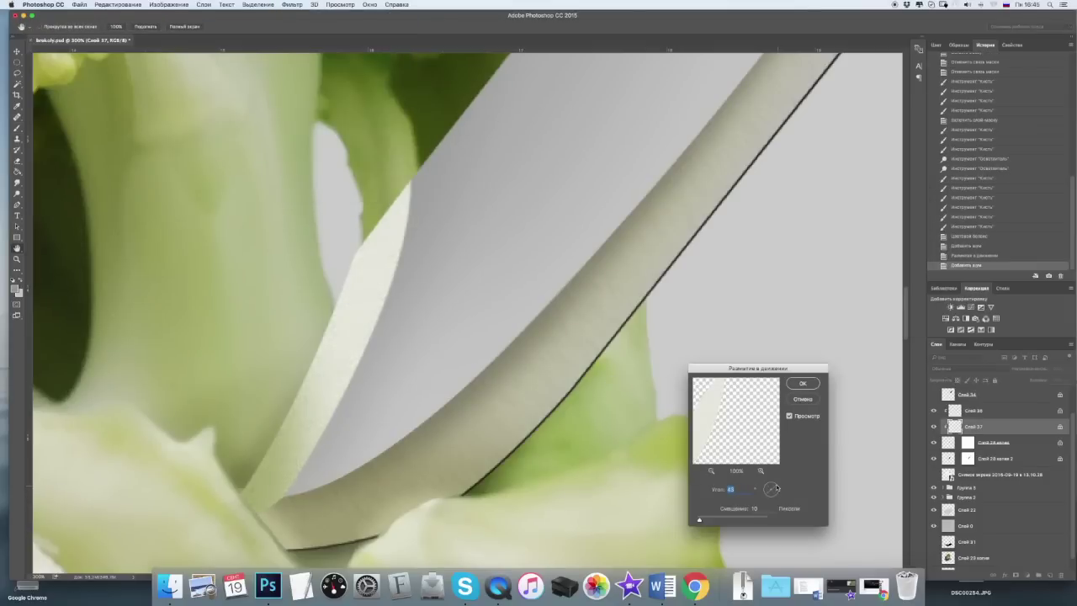
pyautogui.press('Return')
# Add noise to layer Слой 36 and start a Motion Blur on it.
pyautogui.click(974, 410)
pyautogui.click(292, 4)
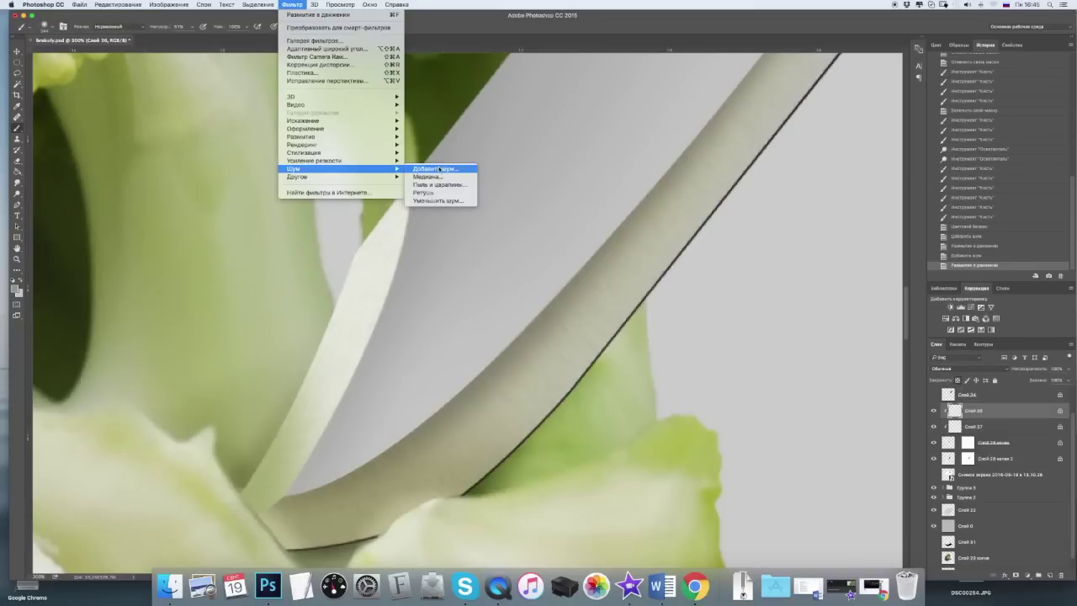
pyautogui.click(451, 166)
pyautogui.press('Return')
pyautogui.click(292, 5)
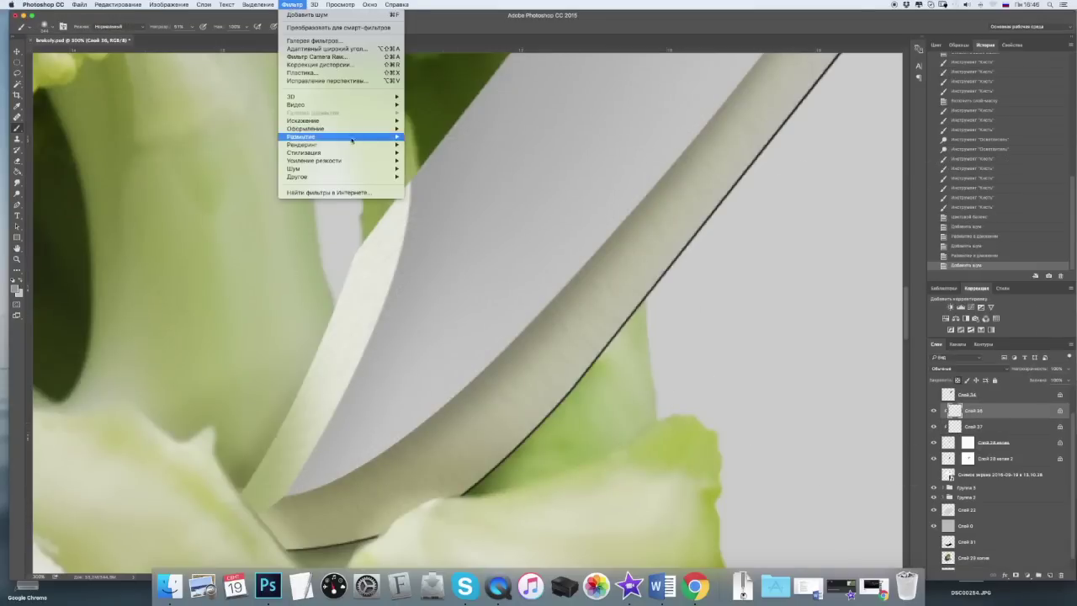
pyautogui.click(446, 143)
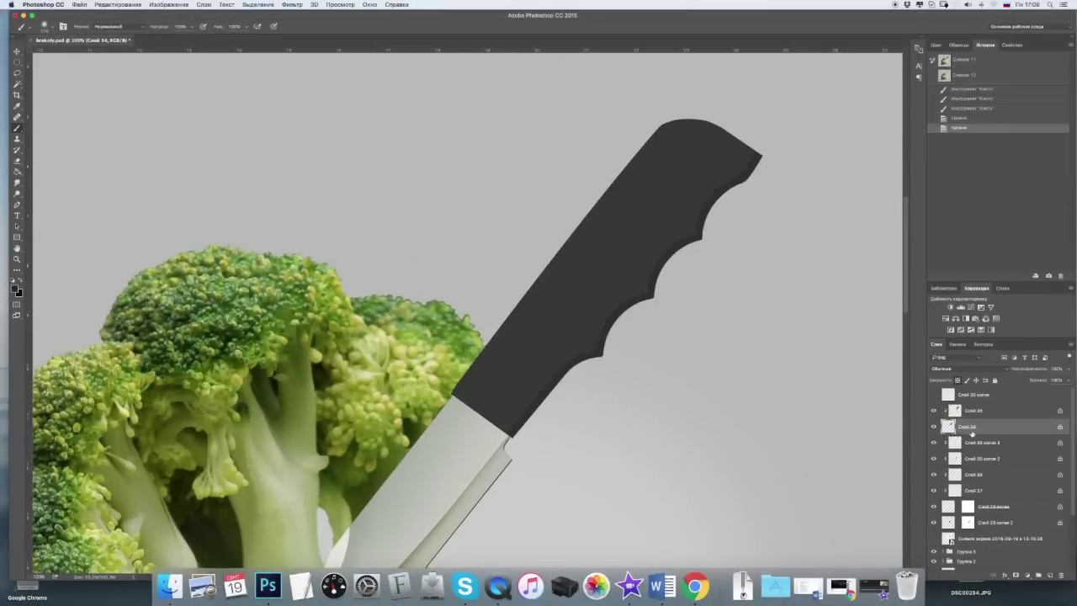
# With the brush at size 100 on Слой 34, dab dark shading into the handle notches.
pyautogui.click(16, 289)
pyautogui.press('Escape')
pyautogui.rightClick(753, 224)
pyautogui.press('Return')
pyautogui.click(644, 253)
pyautogui.click(648, 290)
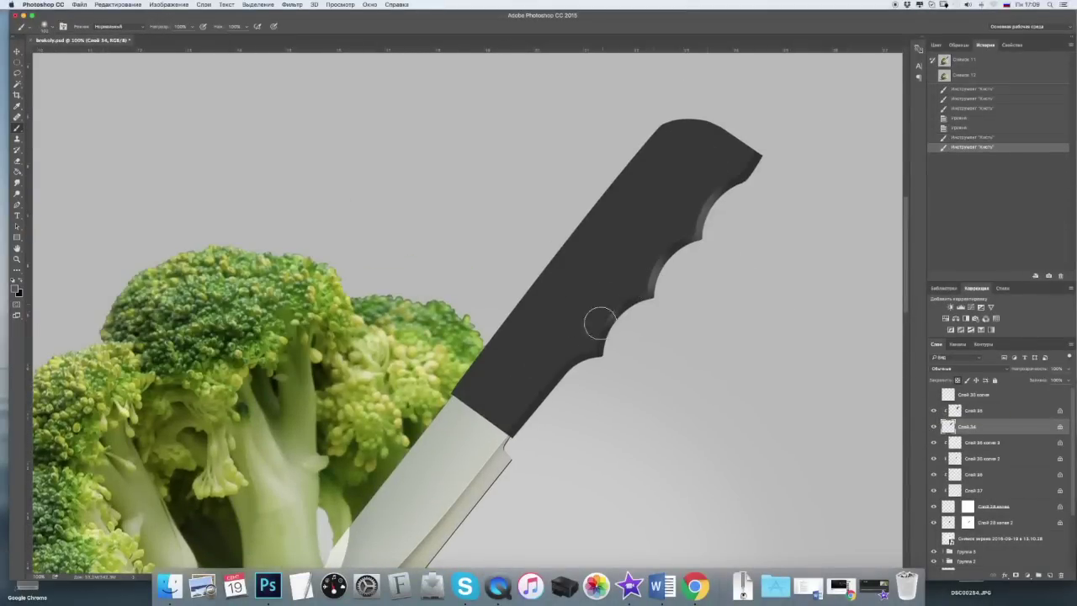
pyautogui.click(602, 320)
pyautogui.rightClick(593, 347)
pyautogui.press('Return')
pyautogui.click(513, 423)
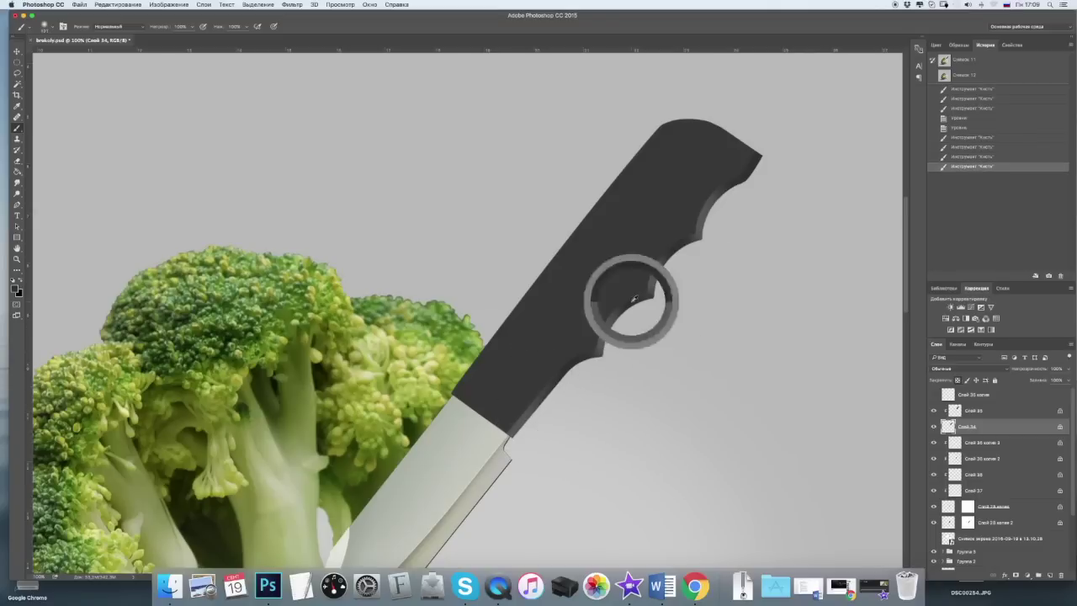
# Pick a new shading colour, soften the brush, and shade the handle edge notches.
pyautogui.click(16, 289)
pyautogui.press('Return')
pyautogui.rightClick(601, 339)
pyautogui.click(592, 355)
pyautogui.rightClick(603, 340)
pyautogui.click(587, 357)
pyautogui.rightClick(608, 348)
pyautogui.press('Return')
pyautogui.click(656, 276)
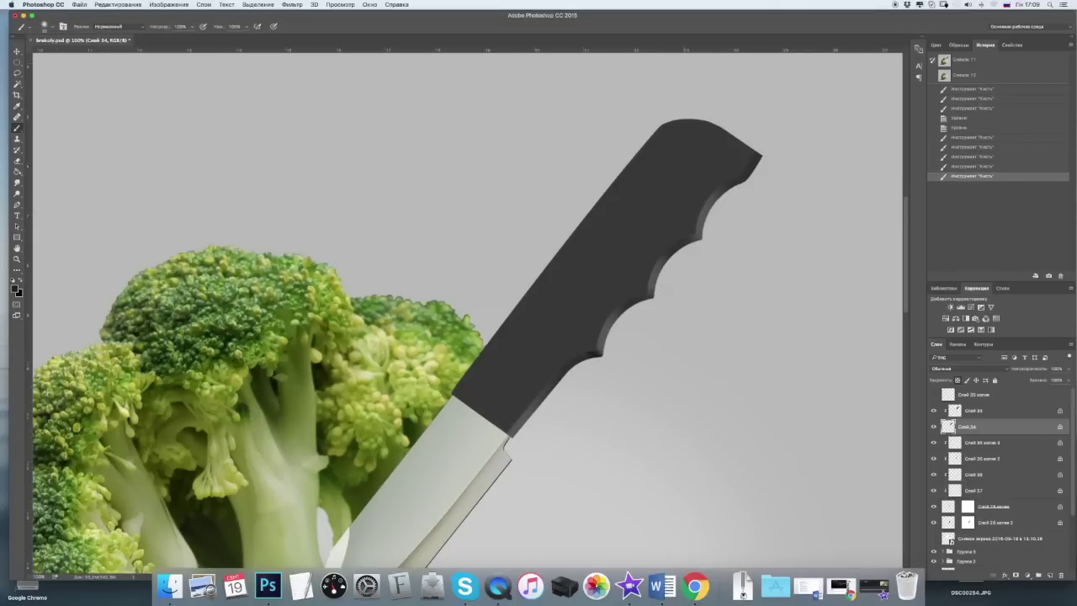
pyautogui.click(646, 295)
pyautogui.click(691, 234)
# Resize the brush and dab shading into the remaining notches, up to the top notch.
pyautogui.rightClick(687, 267)
pyautogui.press('Return')
pyautogui.click(686, 241)
pyautogui.click(639, 300)
pyautogui.click(586, 364)
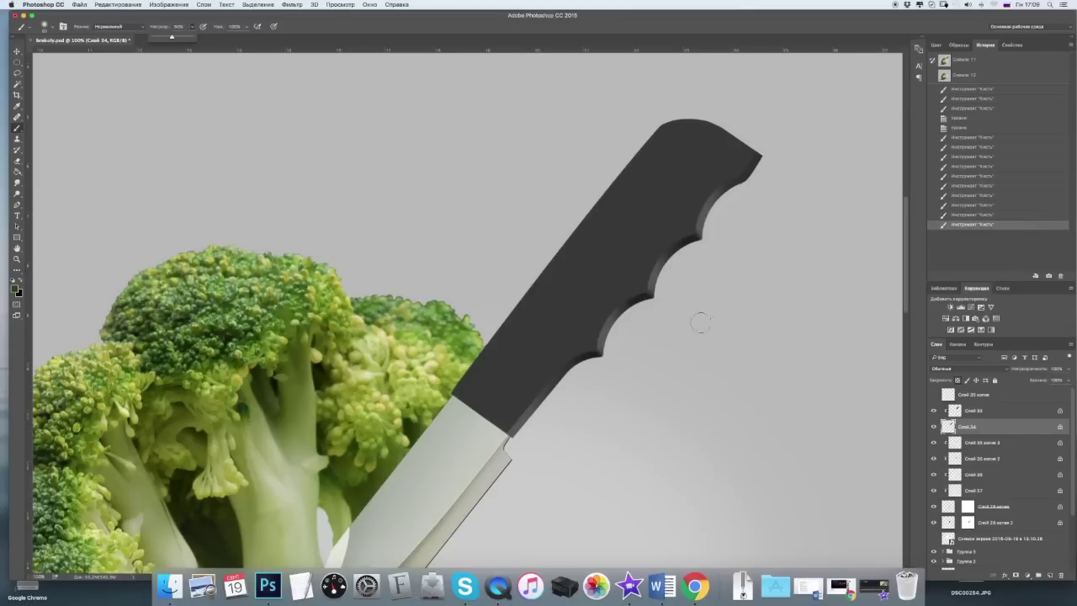
pyautogui.rightClick(640, 328)
pyautogui.press('Return')
pyautogui.click(677, 255)
pyautogui.click(732, 191)
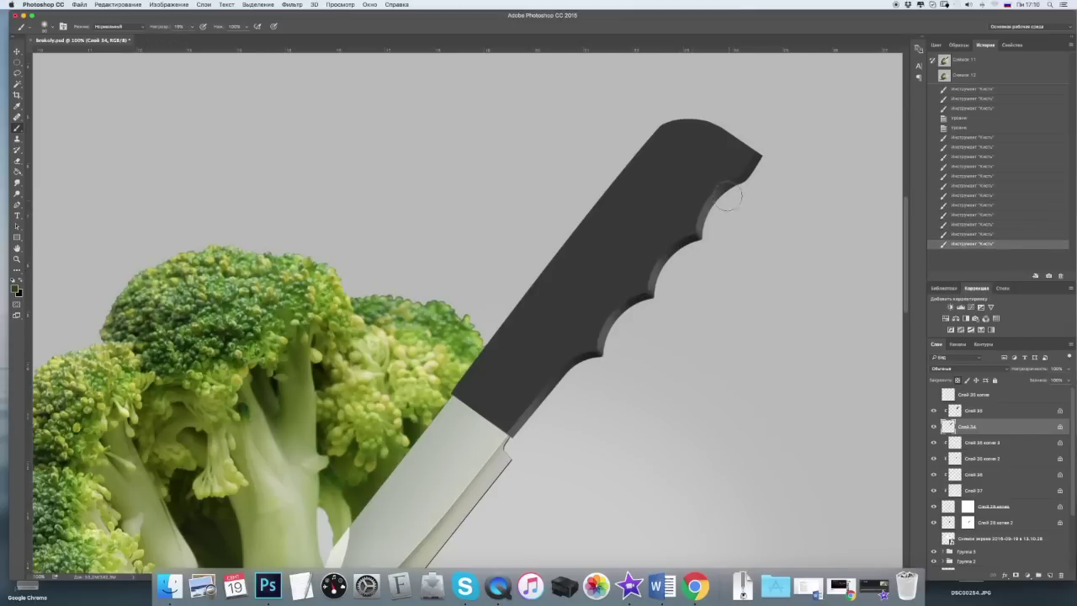
pyautogui.click(549, 414)
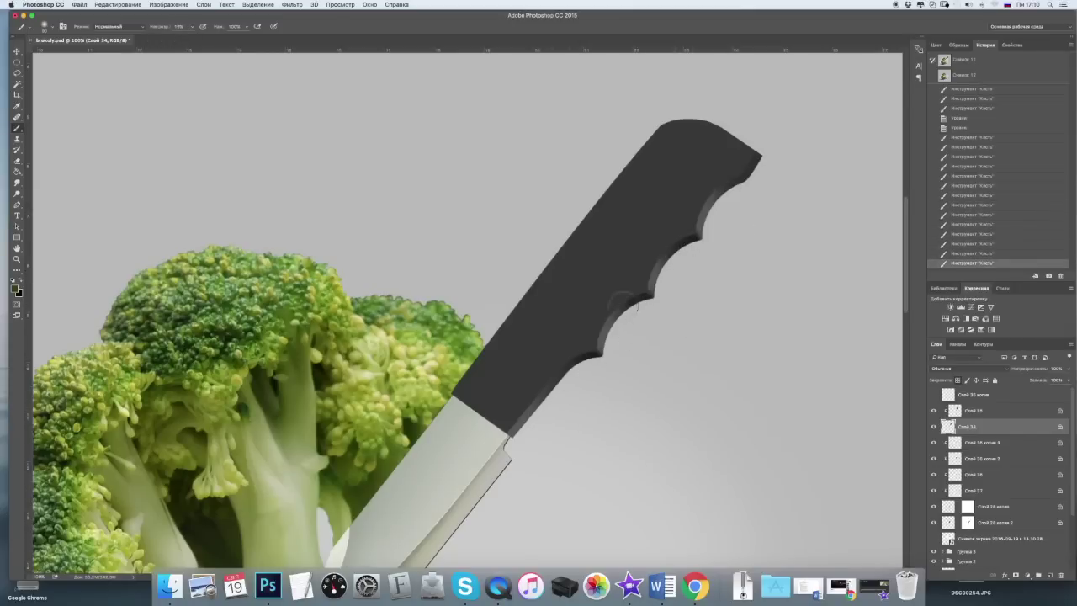
# Move to layer Слой 35 and sample a colour from the handle.
pyautogui.hotkey('alt', ']')
pyautogui.press('i')
pyautogui.click(16, 289)
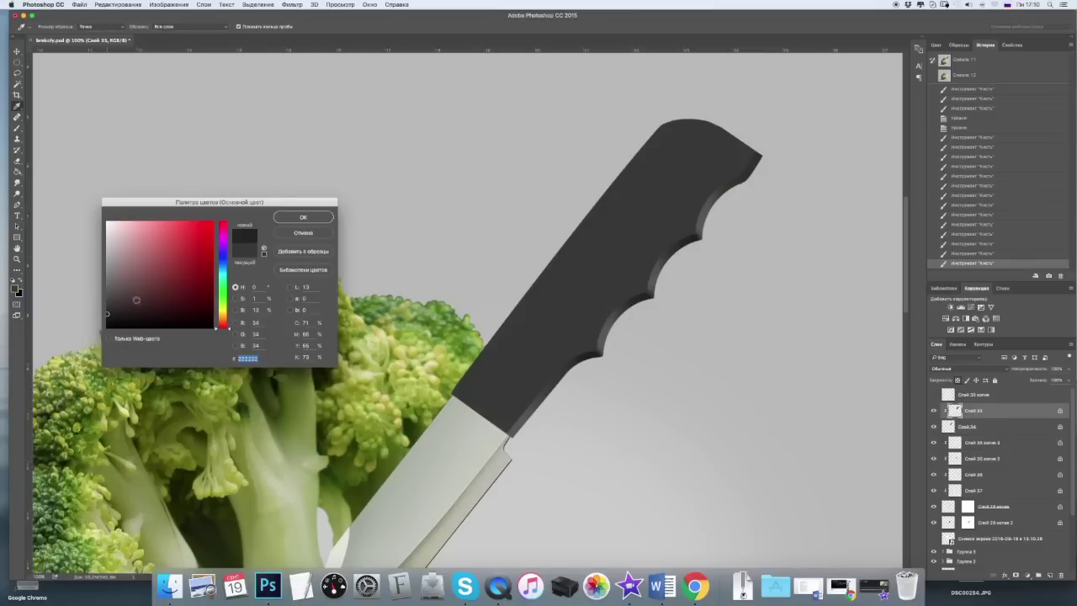
# Darken the handle base to tip with a large soft brush, lower opacity to 15%, and motion-blur it.
pyautogui.press('Return')
pyautogui.press('b')
pyautogui.rightClick(504, 250)
pyautogui.press('Escape')
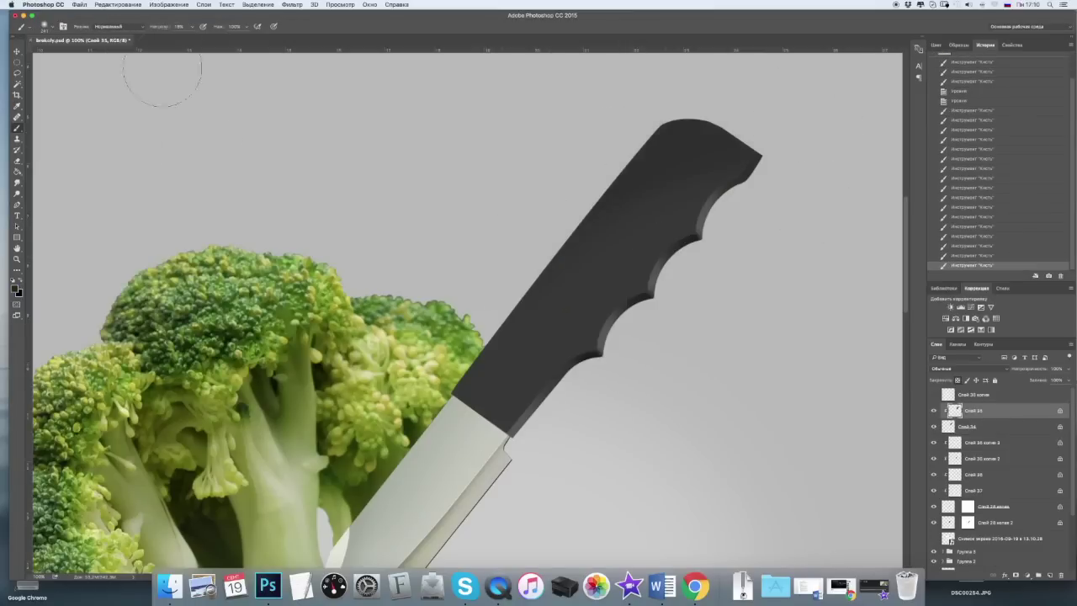
pyautogui.moveTo(493, 469); pyautogui.dragTo(829, 122)
pyautogui.moveTo(163, 38); pyautogui.dragTo(156, 39)
pyautogui.rightClick(598, 330)
pyautogui.press('Escape')
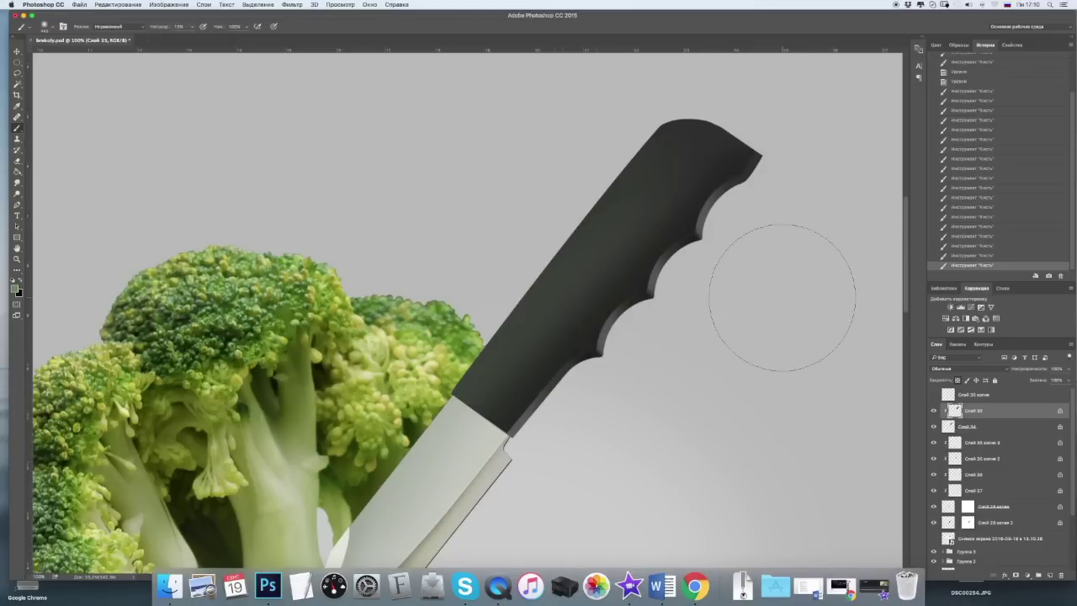
pyautogui.click(292, 4)
pyautogui.moveTo(328, 136)
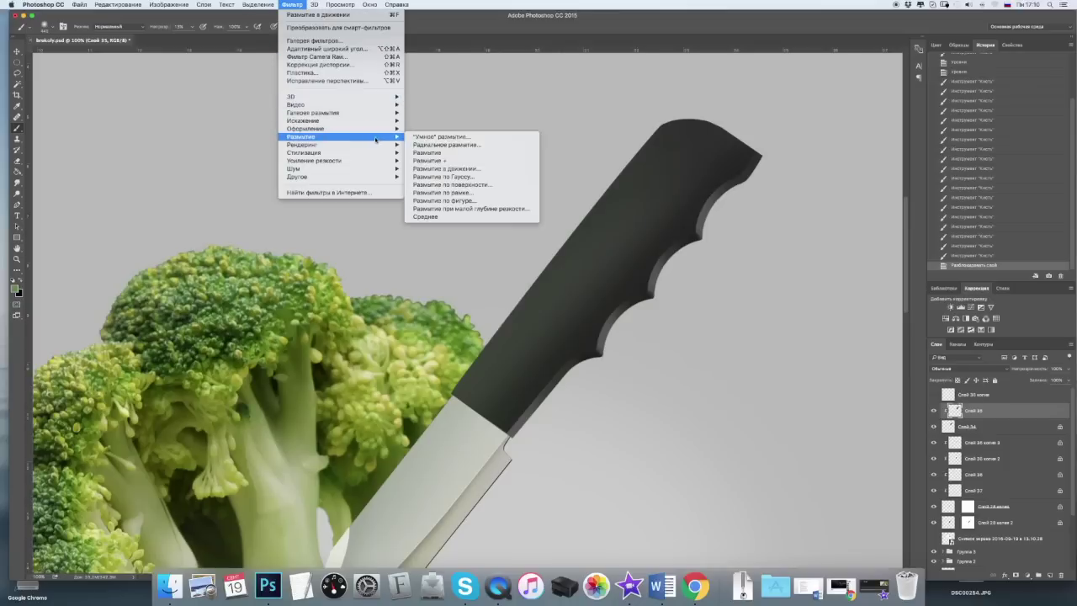
pyautogui.click(454, 171)
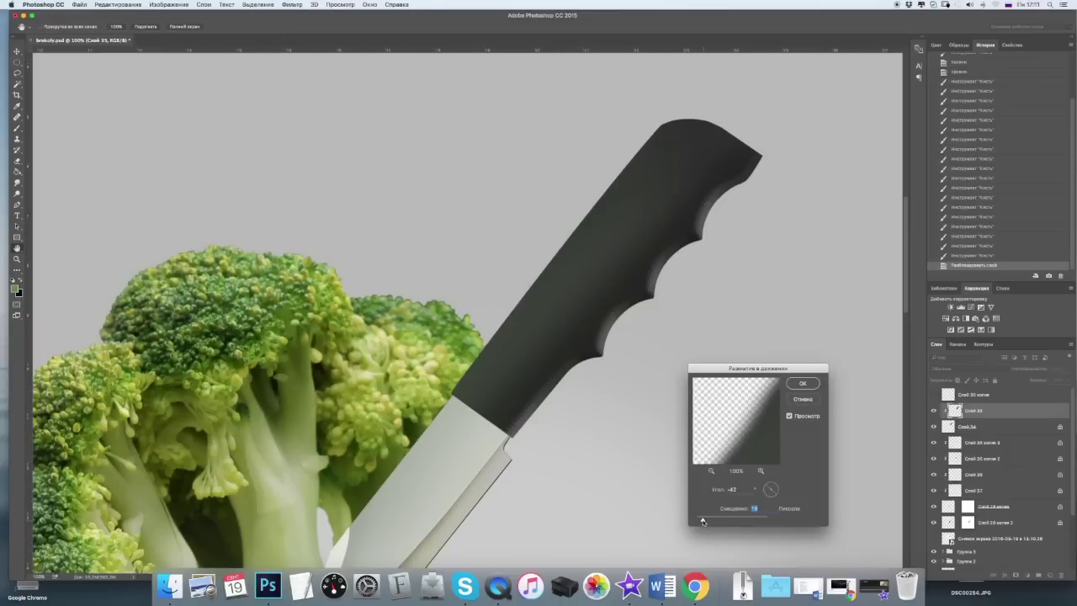
pyautogui.click(804, 384)
# Paint a light highlight along the handle's top edge, motion-blur it, and warp it to fit.
pyautogui.moveTo(665, 155); pyautogui.dragTo(454, 425)
pyautogui.click(292, 4)
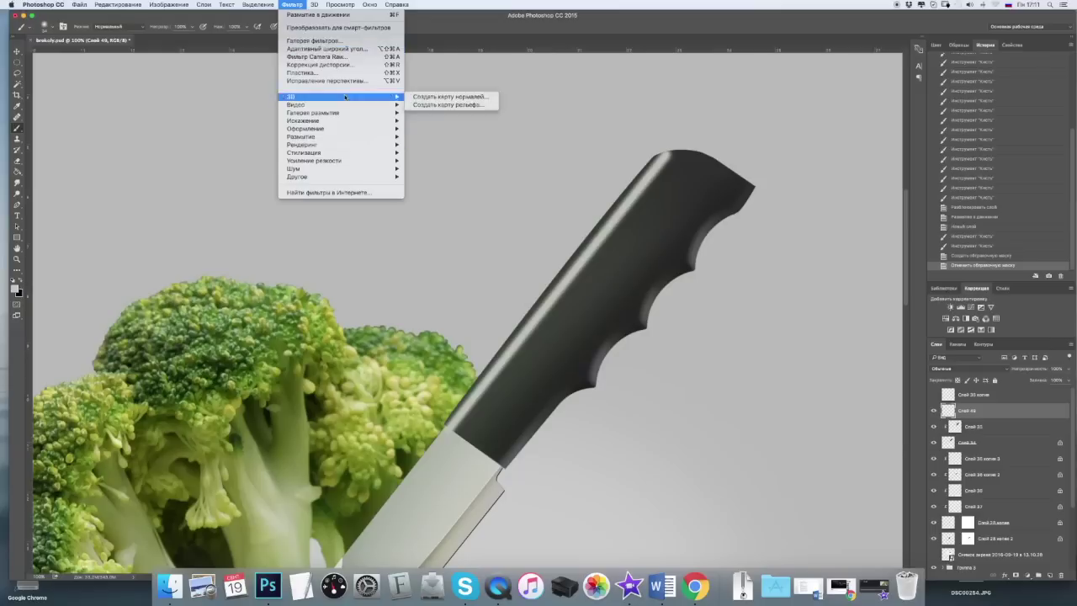
pyautogui.click(454, 171)
pyautogui.click(805, 384)
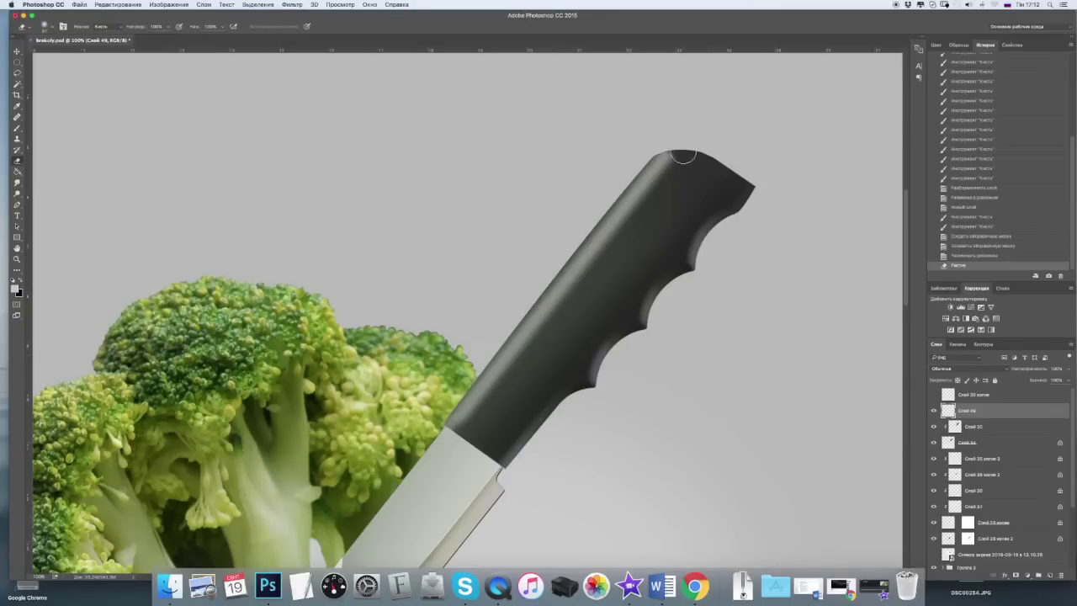
pyautogui.hotkey('ctrl', 't')
pyautogui.click(383, 26)
pyautogui.press('Return')
# On a new layer, paint white highlights into the four handle notches and motion-blur them.
pyautogui.press('b')
pyautogui.hotkey('ctrl', 'shift', 'alt', 'n')
pyautogui.rightClick(757, 237)
pyautogui.moveTo(695, 236); pyautogui.dragTo(688, 256)
pyautogui.moveTo(646, 296); pyautogui.dragTo(641, 318)
pyautogui.moveTo(596, 357); pyautogui.dragTo(589, 377)
pyautogui.moveTo(539, 415); pyautogui.dragTo(528, 438)
pyautogui.click(292, 5)
pyautogui.click(446, 168)
# Zoom in and smudge the notch highlights into curves.
pyautogui.press('Return')
pyautogui.press('r')
pyautogui.hotkey('ctrl', '+')
pyautogui.rightClick(673, 257)
pyautogui.press('Escape')
pyautogui.moveTo(626, 271); pyautogui.dragTo(618, 303)
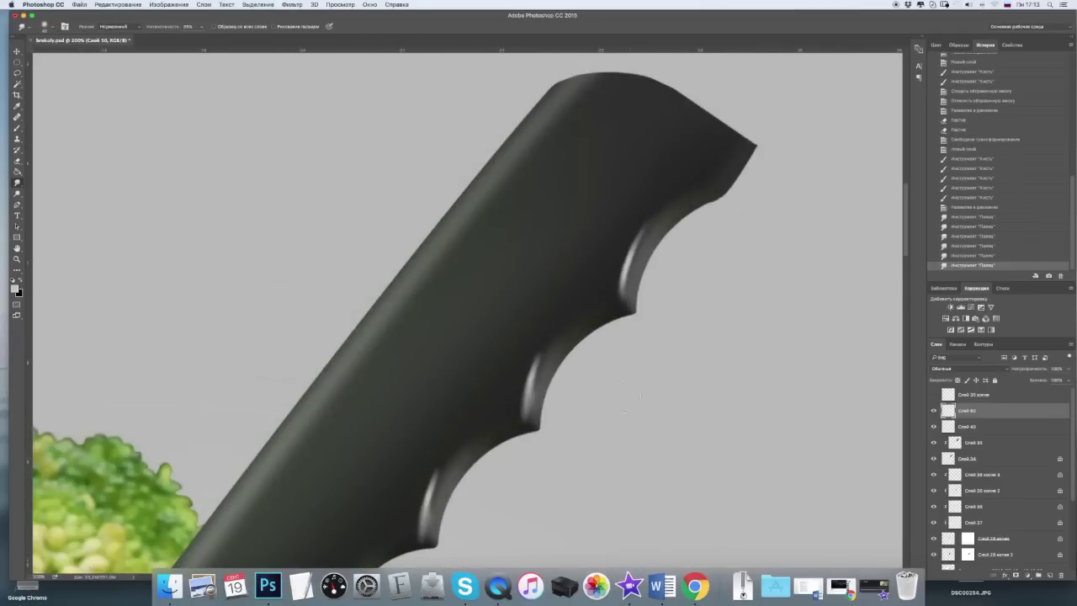
pyautogui.scroll(-3, 556, 336)
pyautogui.moveTo(552, 320); pyautogui.dragTo(530, 371)
pyautogui.scroll(-3, 530, 337)
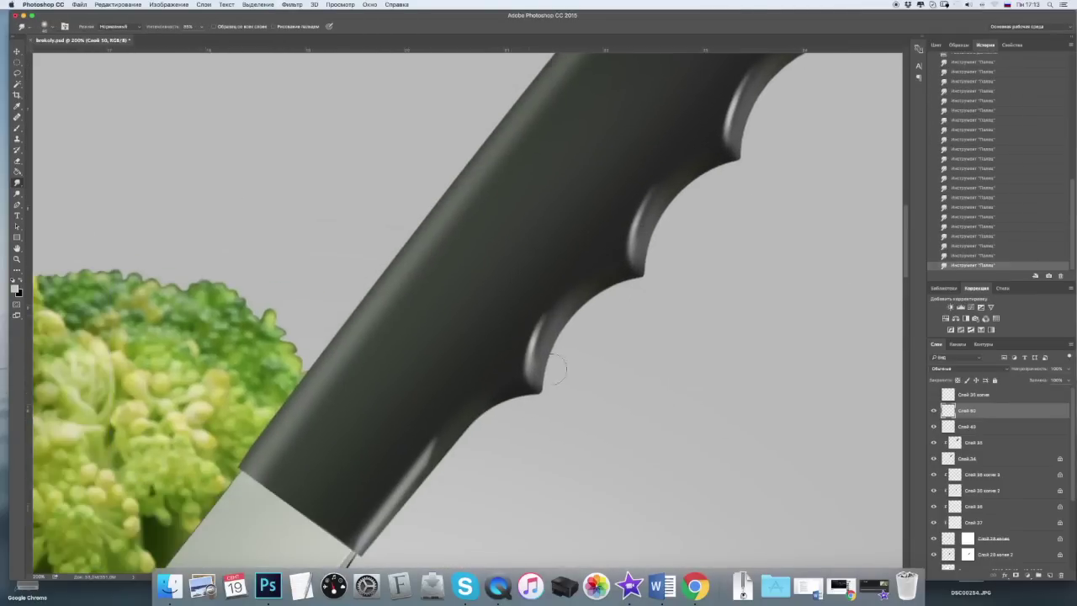
pyautogui.scroll(-3, 556, 367)
pyautogui.hscroll(-3, 556, 368)
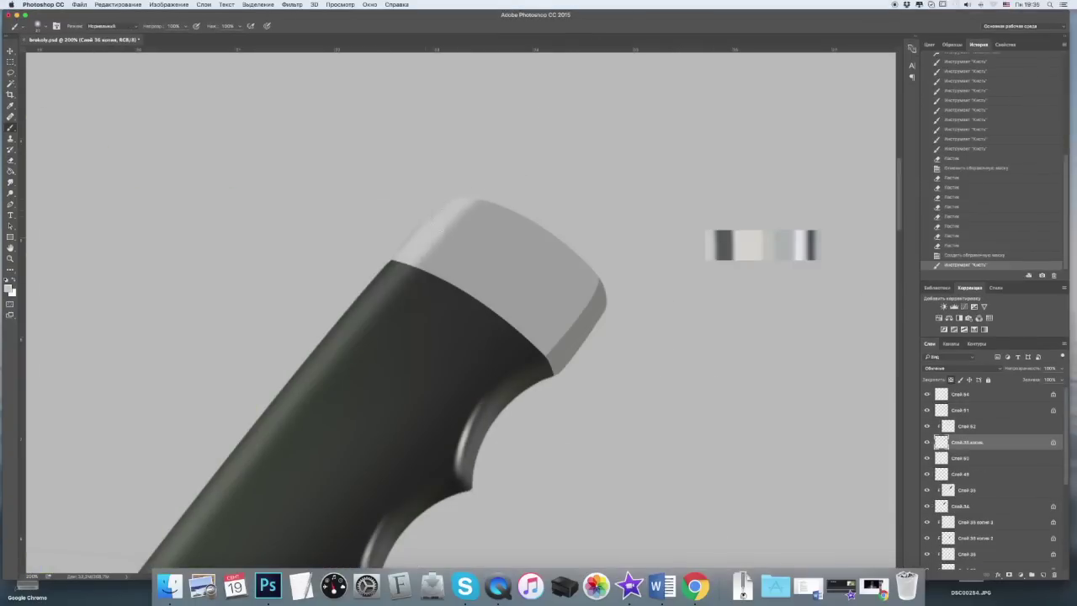
# Smooth the highlight and repaint the shading on the grey metal end cap.
pyautogui.moveTo(483, 202); pyautogui.dragTo(392, 259)
pyautogui.moveTo(432, 292)
pyautogui.mouseDown()
pyautogui.moveTo(534, 284)
pyautogui.moveTo(577, 236)
pyautogui.moveTo(618, 293)
pyautogui.moveTo(551, 356)
pyautogui.moveTo(600, 286)
pyautogui.moveTo(552, 370)
pyautogui.mouseUp()
pyautogui.hotkey('alt', ']')
# Add noise to the end-cap layer Слой 35 копия.
pyautogui.press('[')
pyautogui.press('[')
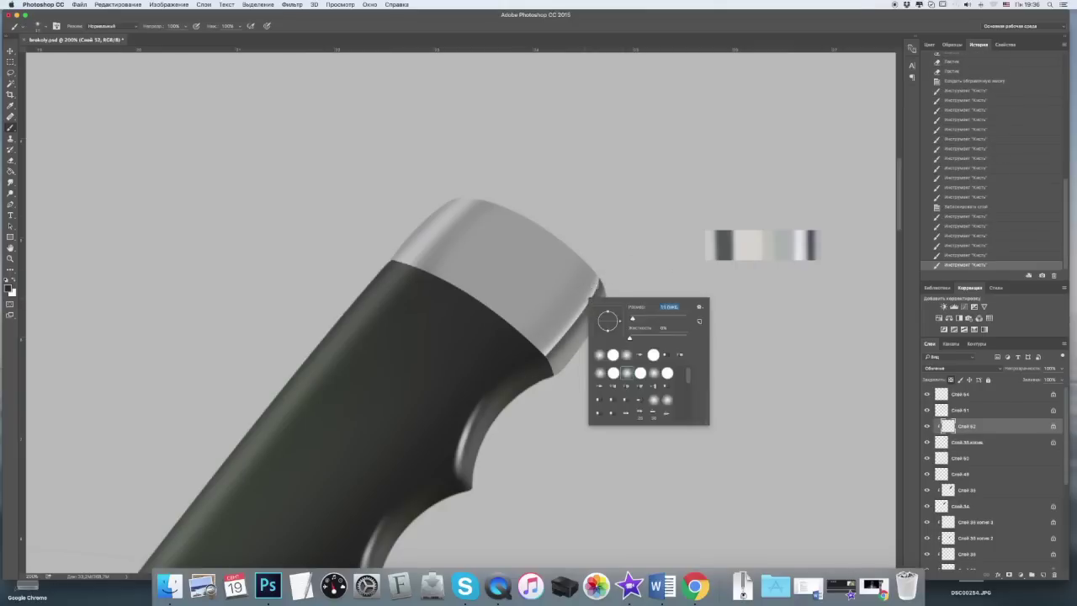
pyautogui.hotkey('alt', '[')
pyautogui.click(292, 4)
pyautogui.click(438, 168)
pyautogui.press('Return')
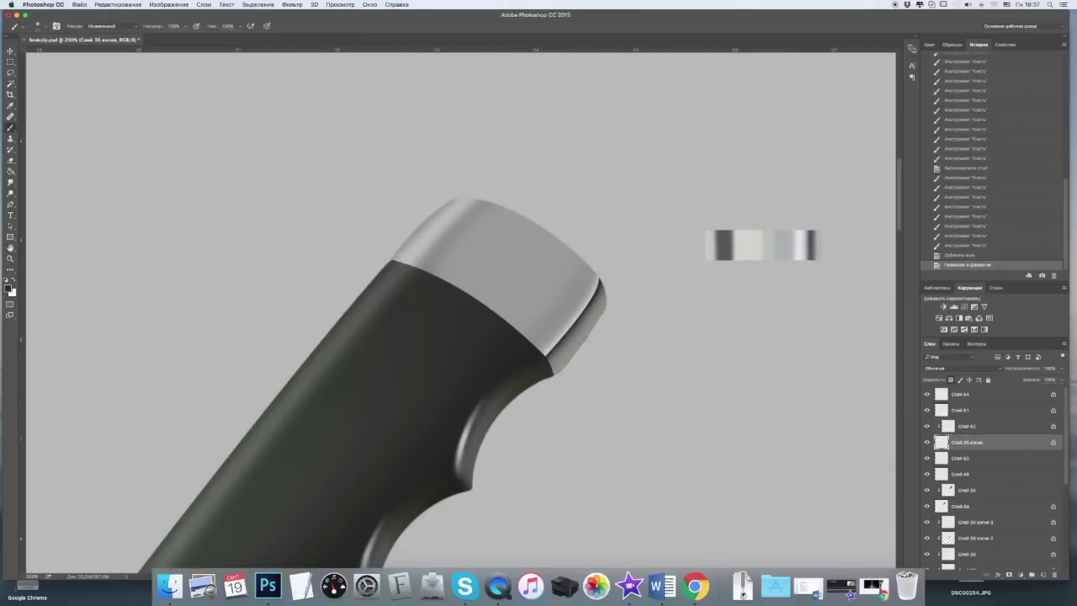
# Add noise and a motion blur to Слой 62 for a brushed-metal cap.
pyautogui.hotkey('alt', ']')
pyautogui.click(292, 4)
pyautogui.click(438, 168)
pyautogui.press('Return')
pyautogui.click(292, 4)
pyautogui.click(471, 169)
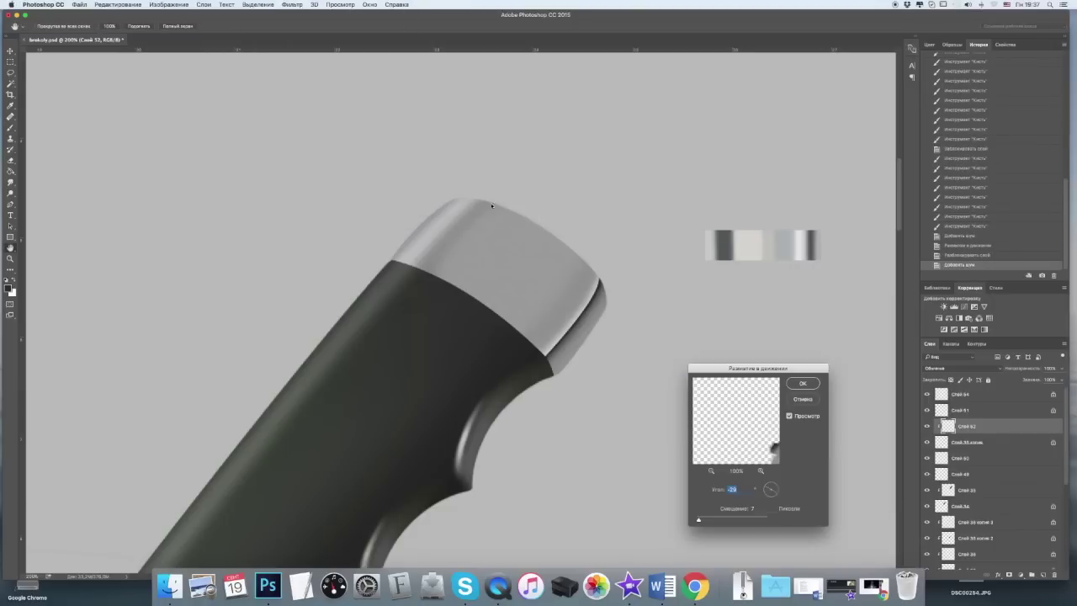
pyautogui.press('Return')
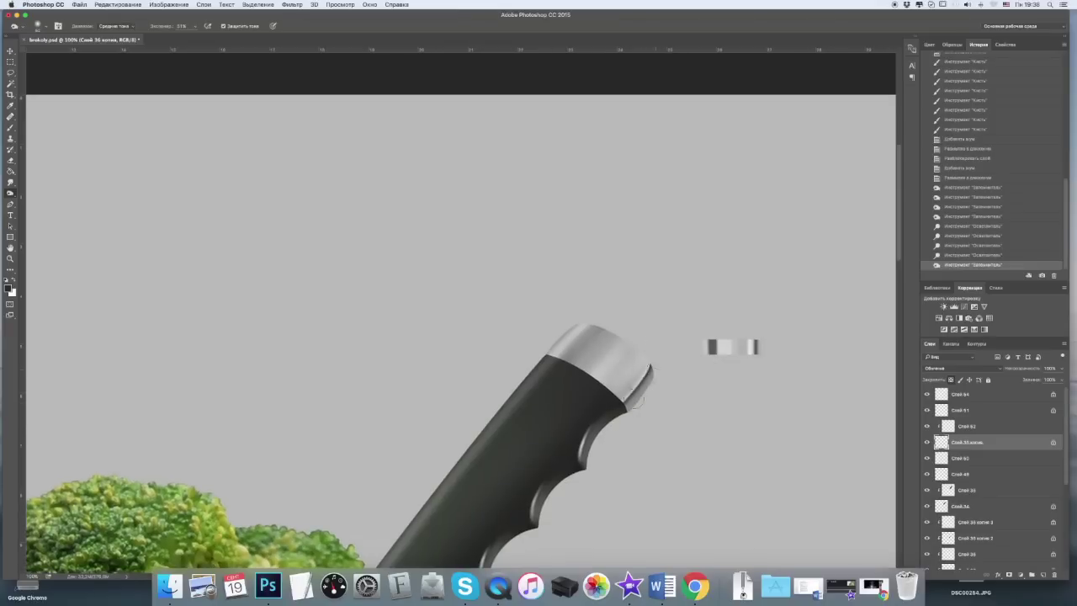
# Dodge and burn the end cap and bolster to brighten highlights and deepen shading.
pyautogui.moveTo(637, 402); pyautogui.dragTo(635, 370)
pyautogui.moveTo(572, 327); pyautogui.dragTo(606, 326)
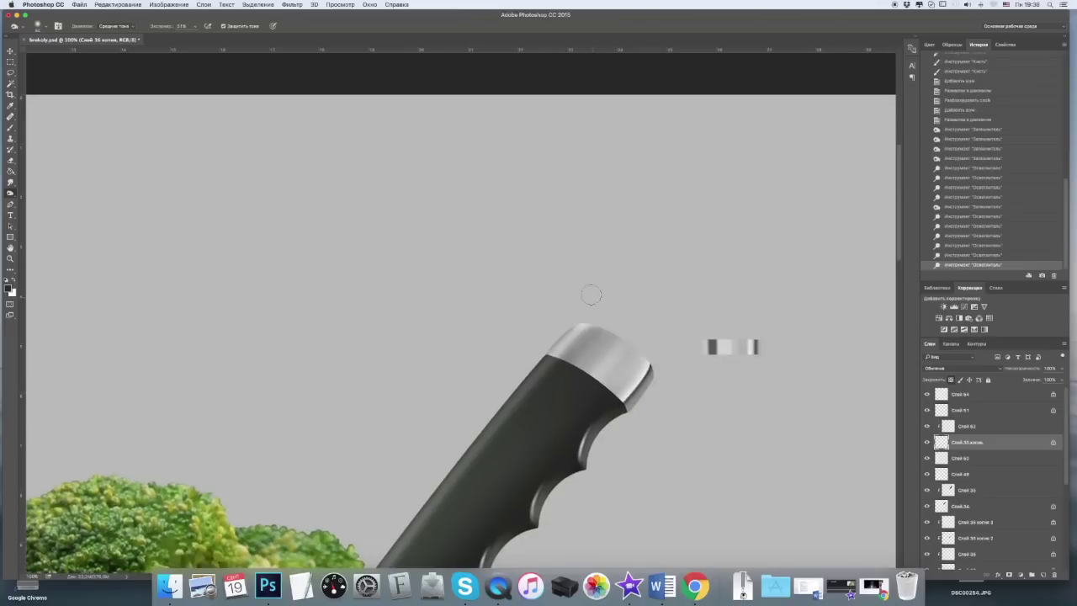
pyautogui.rightClick(644, 383)
pyautogui.press('Escape')
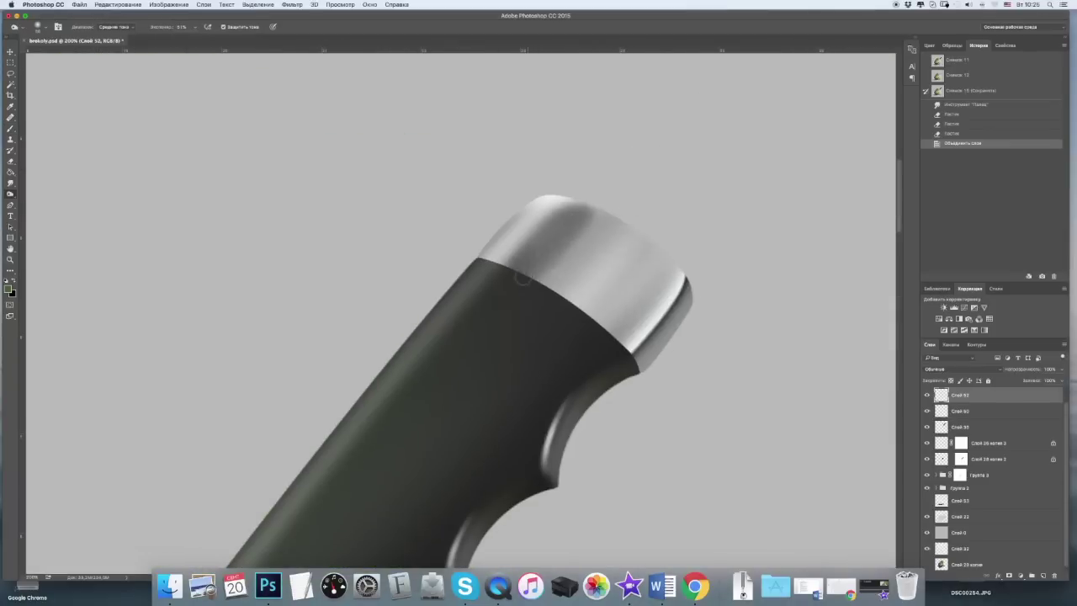
pyautogui.moveTo(522, 279)
pyautogui.mouseDown()
pyautogui.moveTo(685, 248)
pyautogui.moveTo(673, 365)
pyautogui.mouseUp()
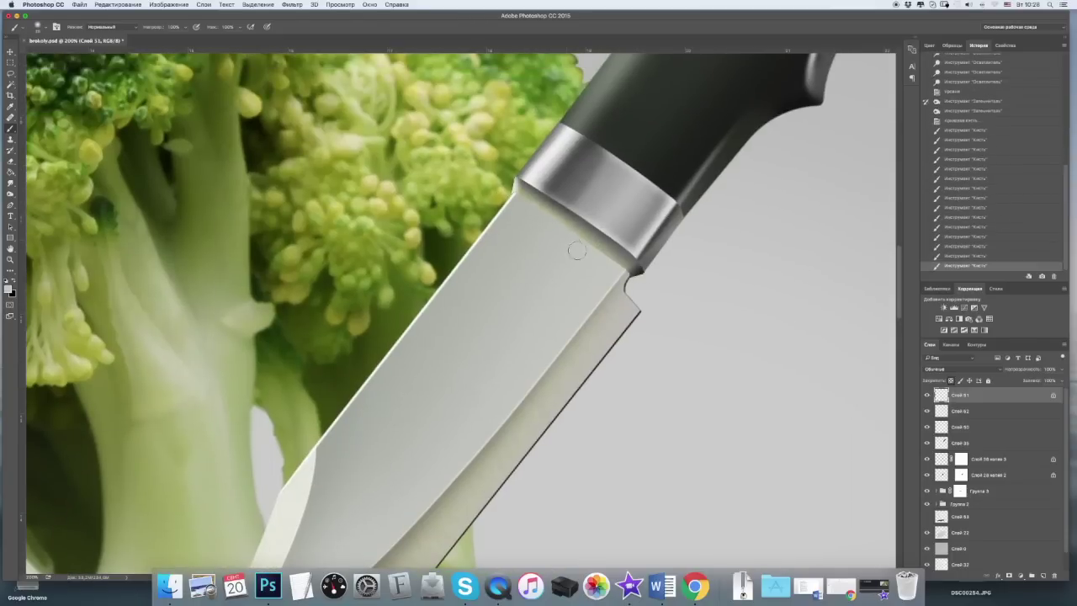
# Resize the brush for shading the blade where it cuts into the broccoli.
pyautogui.rightClick(640, 271)
pyautogui.press('Return')
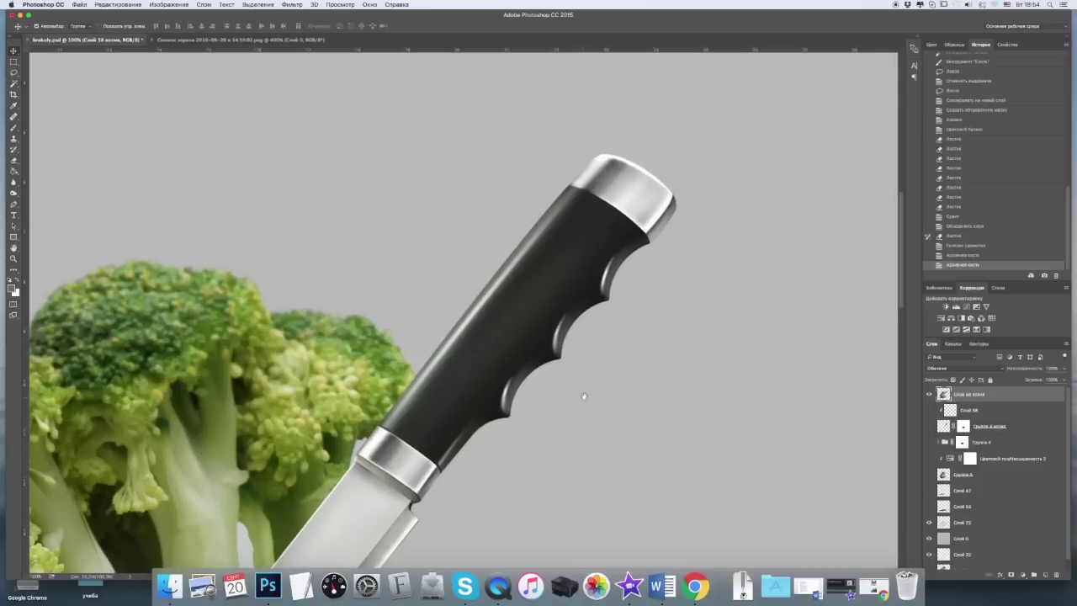
pyautogui.scroll(-5, 581, 396)
pyautogui.hscroll(-4, 581, 395)
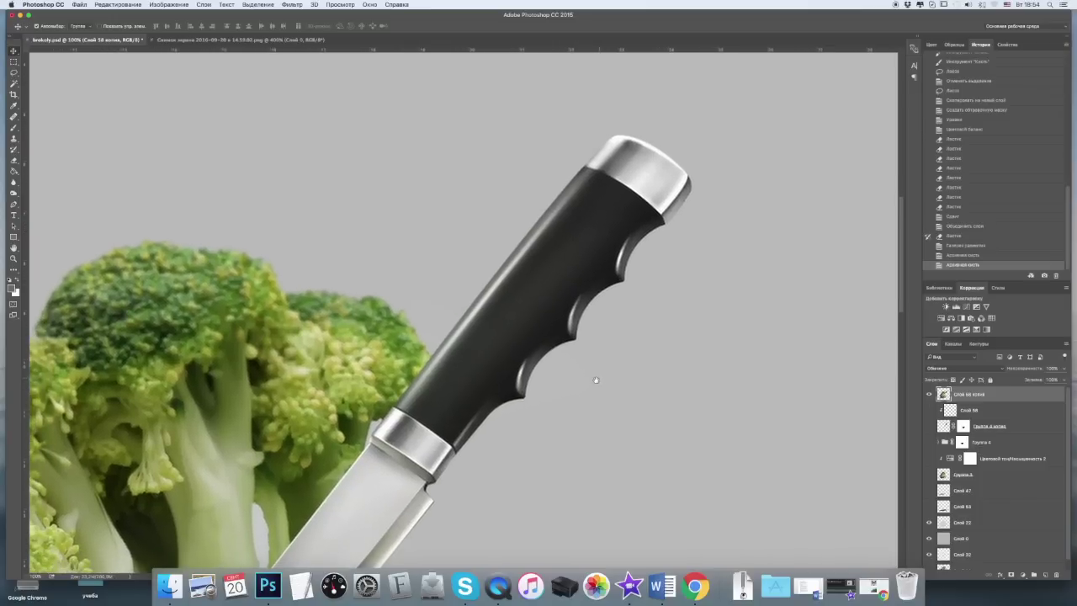
# Pan down and left to inspect the knife cutting into the broccoli.
pyautogui.scroll(-4, 584, 412)
pyautogui.hscroll(-3, 587, 408)
pyautogui.scroll(-1, 592, 395)
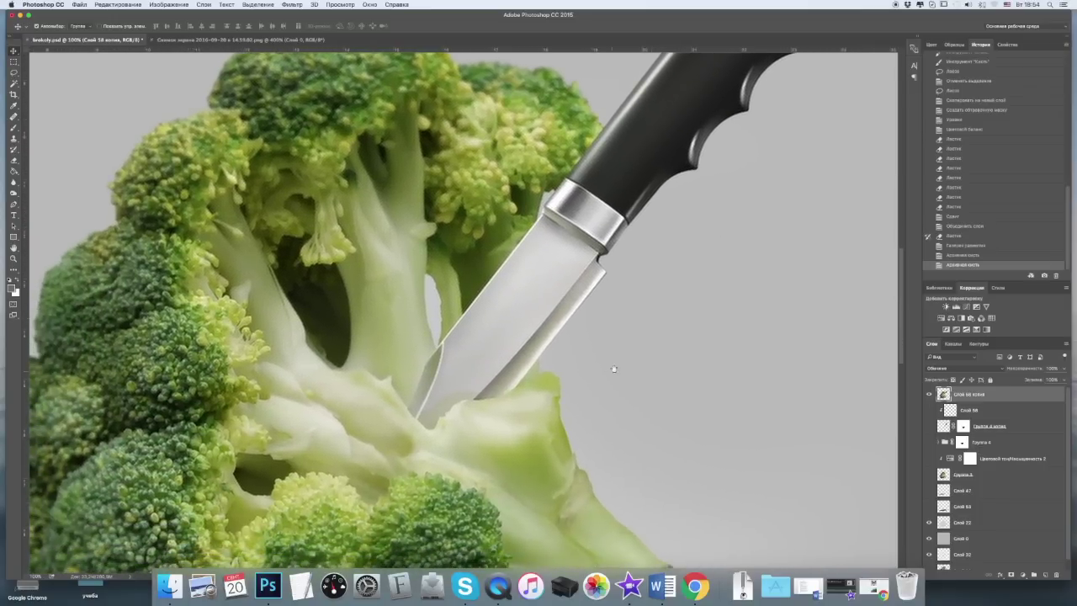
pyautogui.scroll(-2, 599, 378)
pyautogui.hscroll(-1, 599, 378)
pyautogui.scroll(-1, 615, 362)
pyautogui.scroll(-2, 640, 332)
pyautogui.hscroll(-1, 640, 332)
pyautogui.scroll(-2, 644, 323)
pyautogui.hscroll(-2, 644, 323)
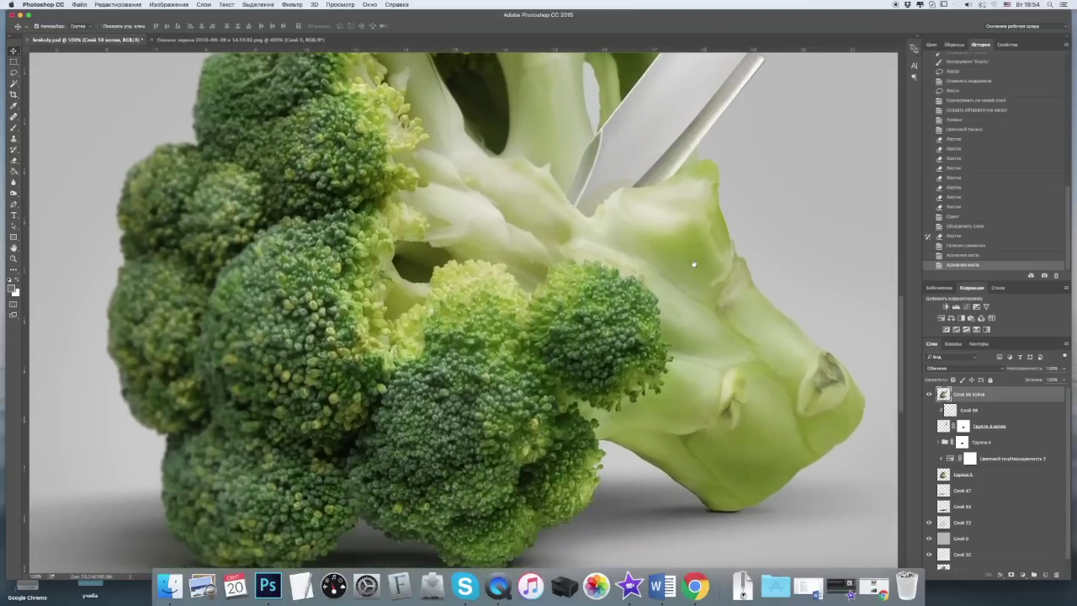
# Pan back up and right, then switch to the broccoli-only brokoly.psd window.
pyautogui.scroll(1, 711, 257)
pyautogui.hscroll(1, 711, 256)
pyautogui.scroll(4, 664, 312)
pyautogui.hscroll(3, 664, 311)
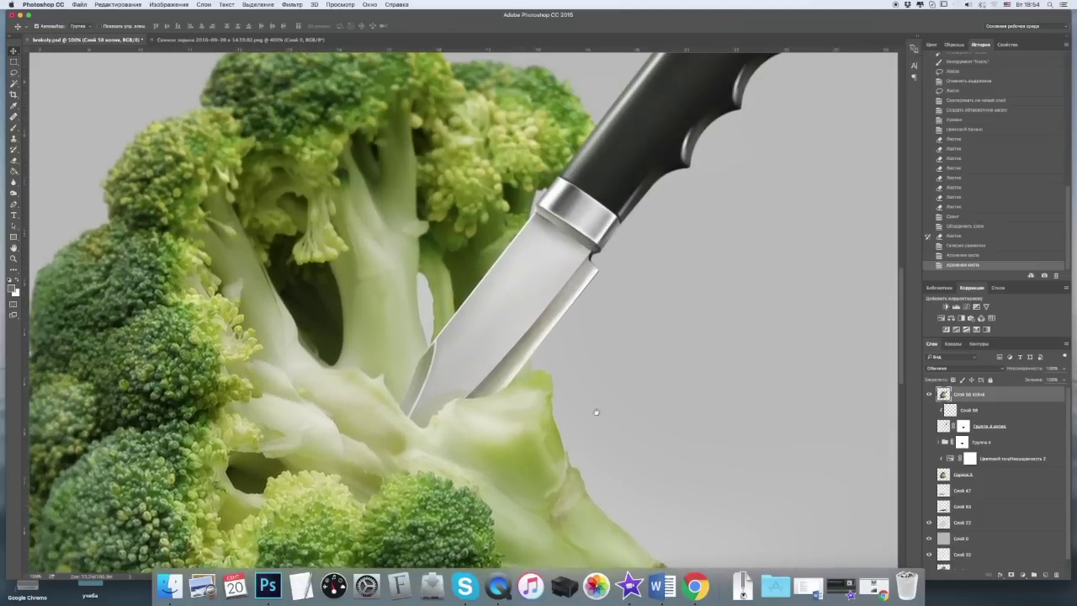
pyautogui.scroll(1, 670, 307)
pyautogui.hscroll(2, 670, 307)
pyautogui.scroll(1, 673, 303)
pyautogui.hscroll(1, 674, 303)
pyautogui.scroll(1, 676, 302)
pyautogui.hscroll(1, 675, 302)
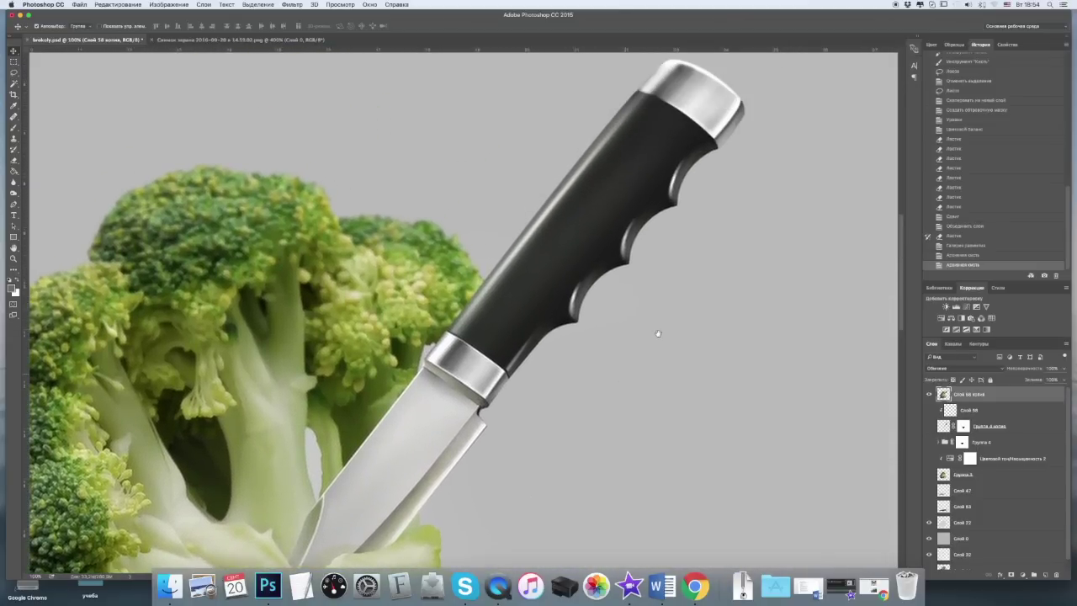
pyautogui.press('super+semicolon')
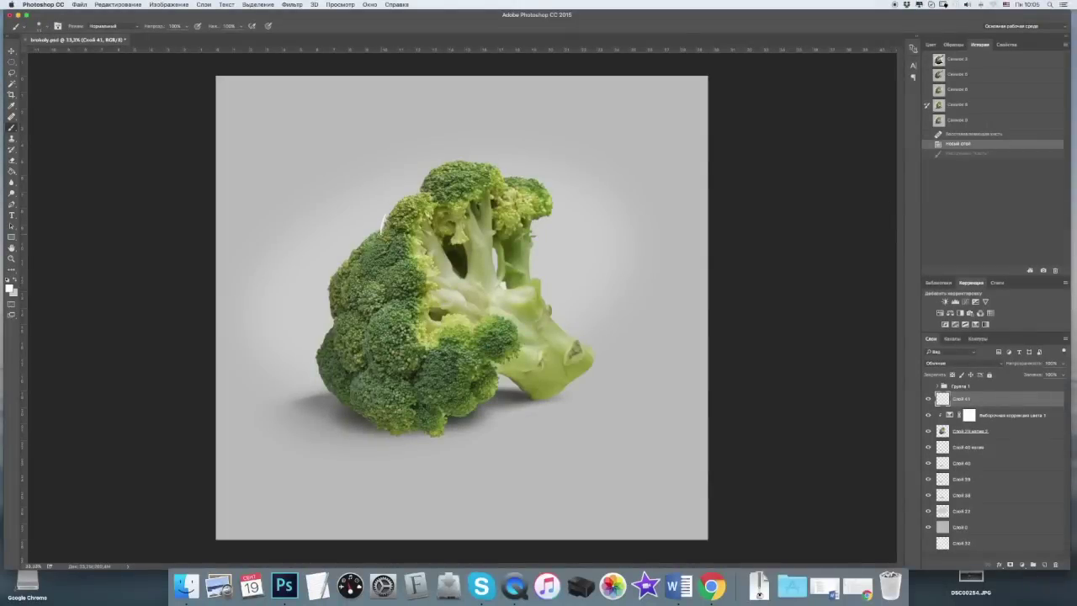
# Restore the undone white stroke and paint a white line along the broccoli's left and bottom edges.
pyautogui.press('super+z')
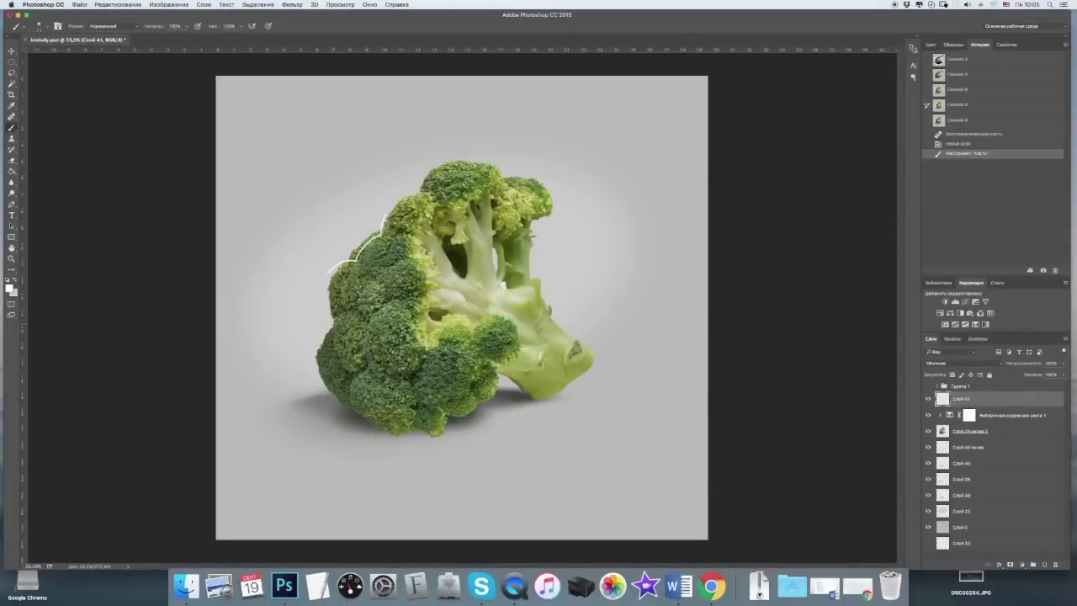
pyautogui.moveTo(329, 303); pyautogui.dragTo(338, 321)
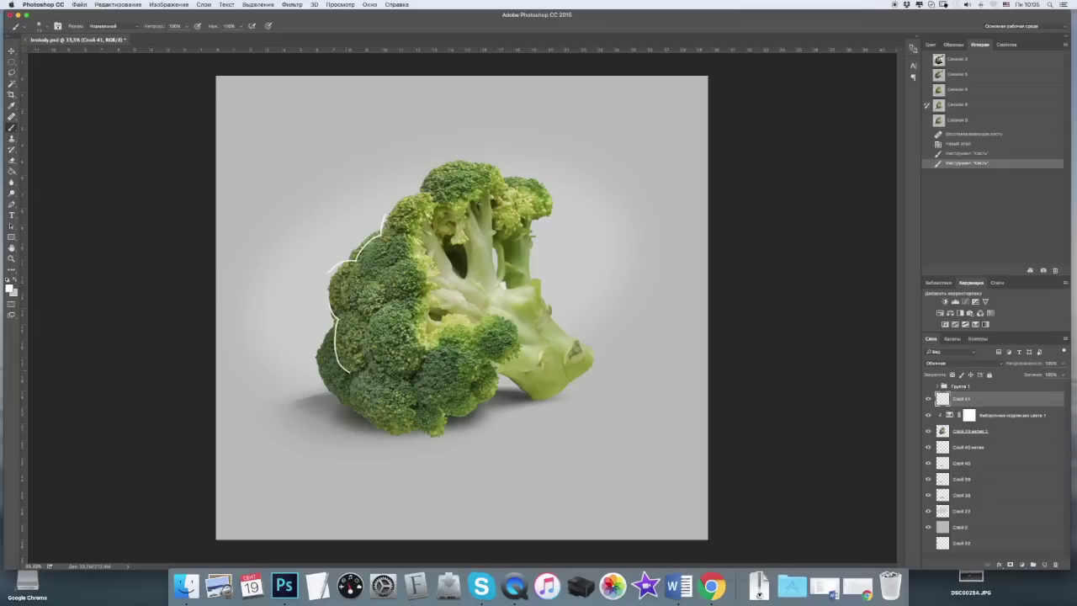
pyautogui.moveTo(350, 372)
pyautogui.mouseDown()
pyautogui.moveTo(412, 405)
pyautogui.moveTo(480, 412)
pyautogui.mouseUp()
pyautogui.moveTo(446, 51)
pyautogui.mouseDown()
pyautogui.moveTo(452, 400)
pyautogui.moveTo(446, 17)
pyautogui.mouseUp()
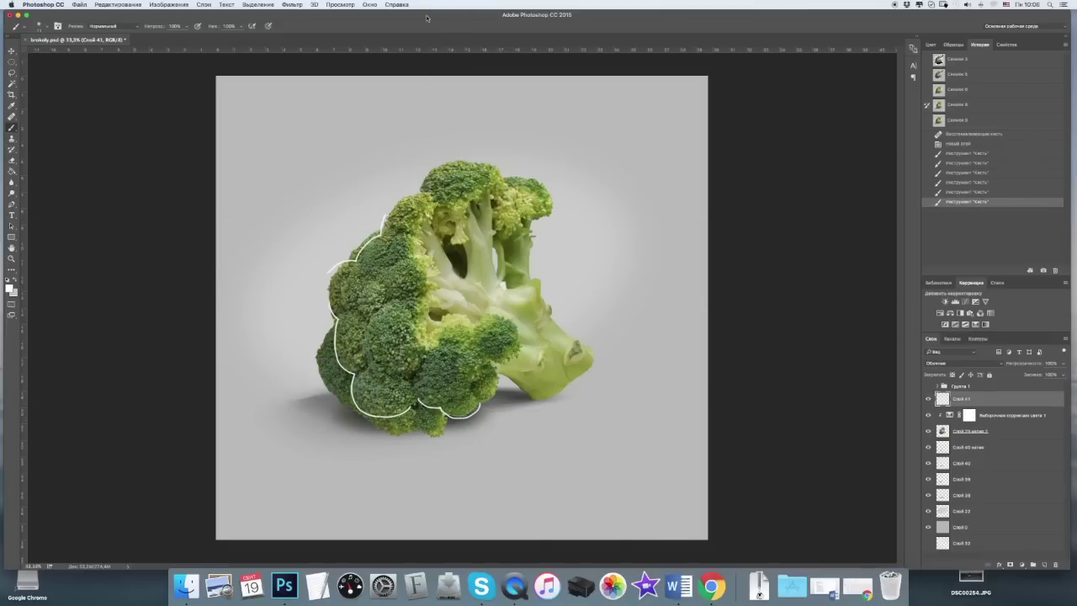
# Hide the white-outline layer and select the broccoli layer.
pyautogui.click(929, 399)
pyautogui.click(968, 430)
pyautogui.scroll(2, 496, 370)
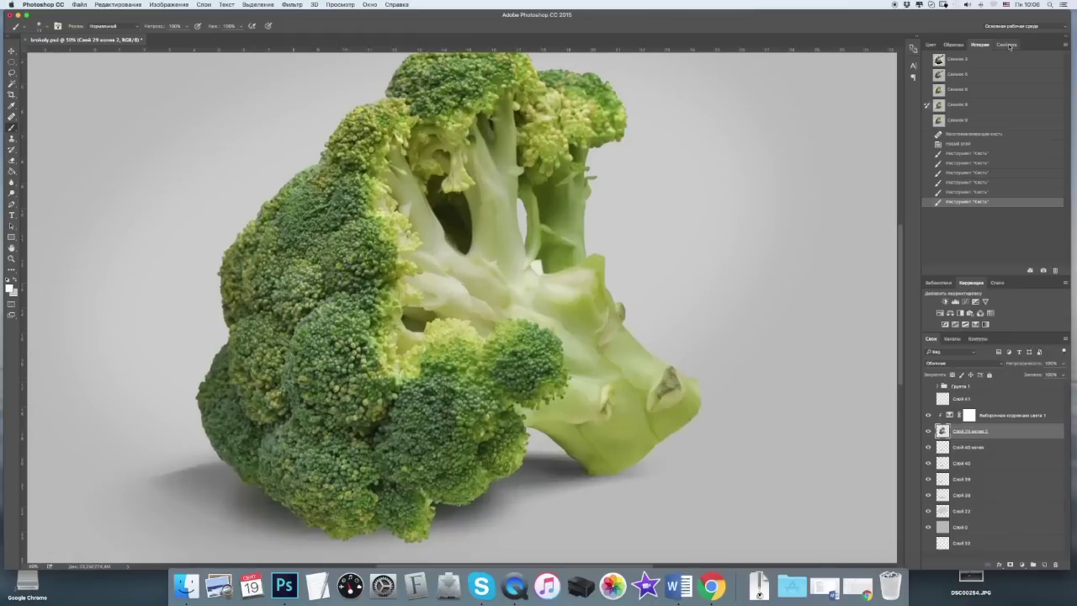
# Cut away a bump on the floret edge with a 1 px feathered Lasso selection.
pyautogui.scroll(2, 496, 370)
pyautogui.scroll(2, 496, 370)
pyautogui.scroll(2, 496, 371)
pyautogui.scroll(2, 563, 239)
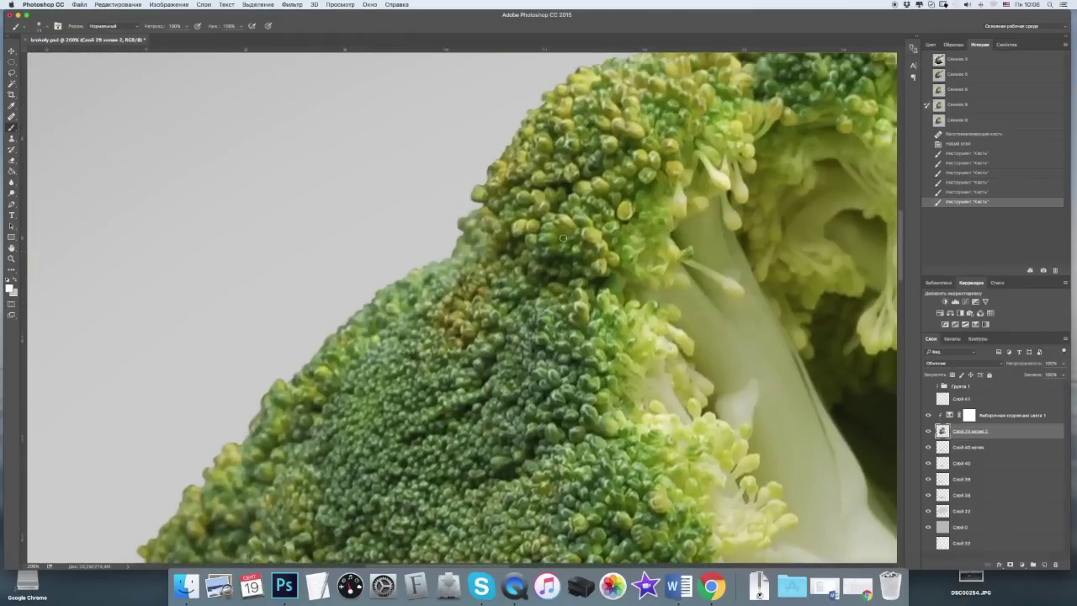
pyautogui.click(12, 73)
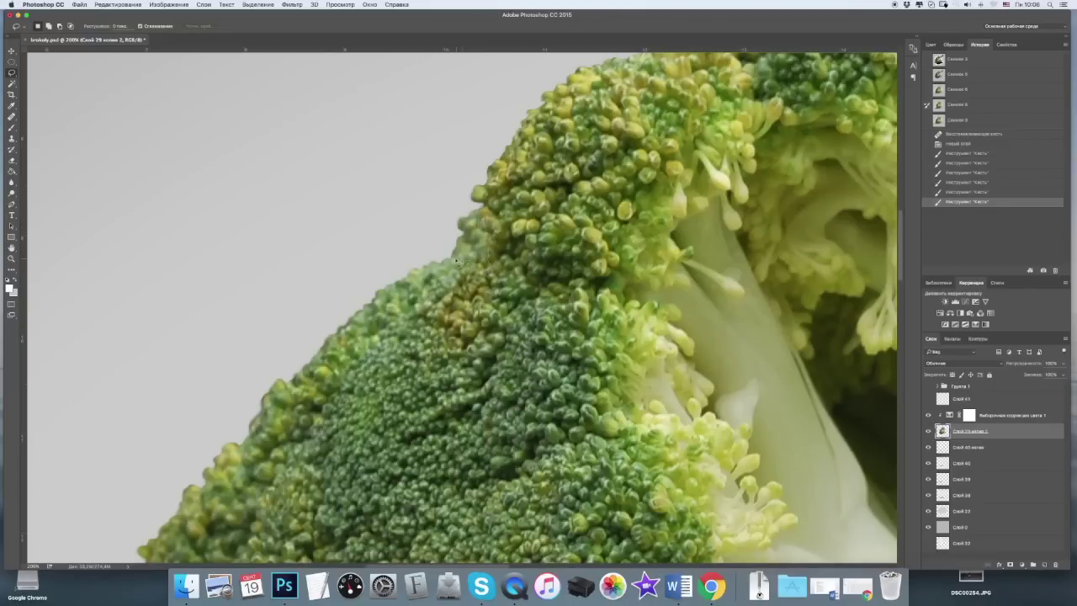
pyautogui.moveTo(412, 241); pyautogui.dragTo(485, 263)
pyautogui.rightClick(456, 220)
pyautogui.click(501, 241)
pyautogui.click(594, 264)
pyautogui.press('Delete')
pyautogui.hotkey('ctrl', 'd')
# Trim another bulge from the floret edge with a 1 px feathered cut.
pyautogui.hotkey('ctrl', '0')
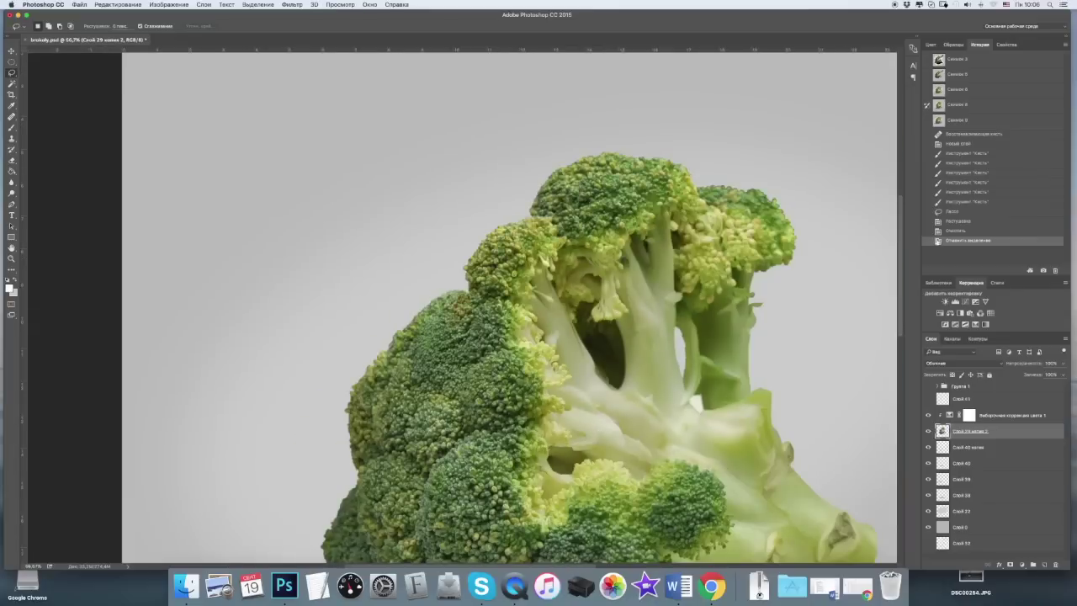
pyautogui.scroll(3, 475, 270)
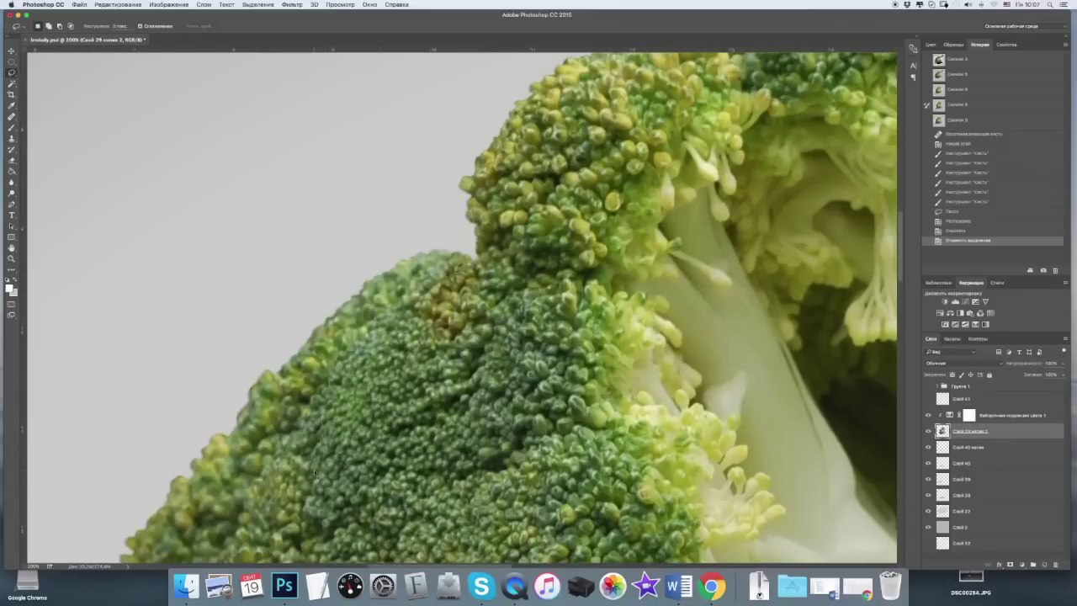
pyautogui.moveTo(305, 514); pyautogui.dragTo(281, 323)
pyautogui.rightClick(281, 324)
pyautogui.click(313, 376)
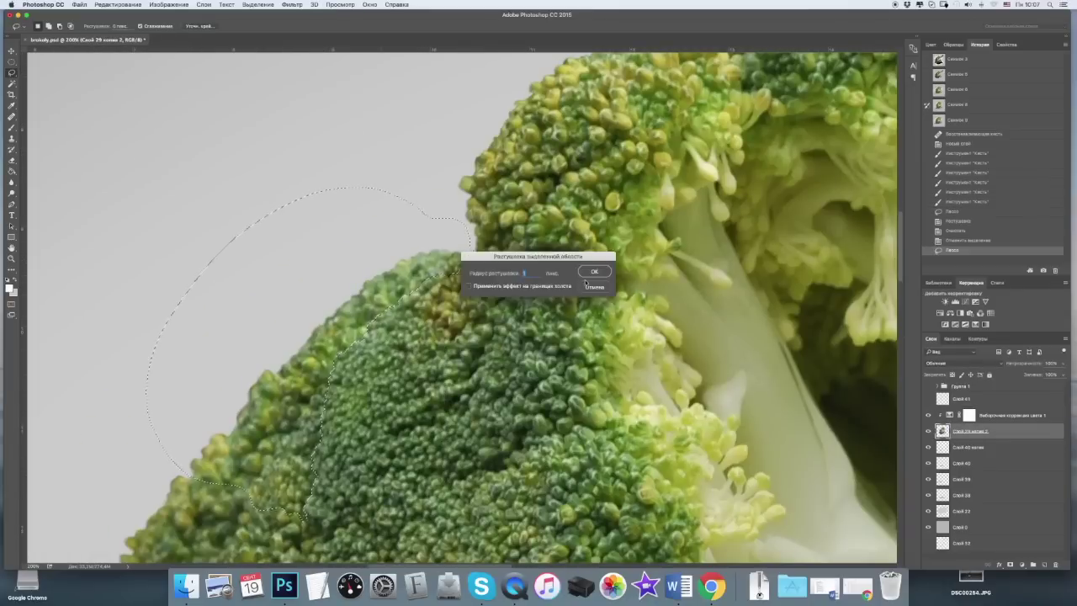
pyautogui.click(594, 263)
pyautogui.press('Delete')
pyautogui.hotkey('ctrl', 'd')
pyautogui.hotkey('ctrl', '-')
# Erase feathered pieces from the left floret edge and the uneven lower floret edge.
pyautogui.scroll(3, 383, 200)
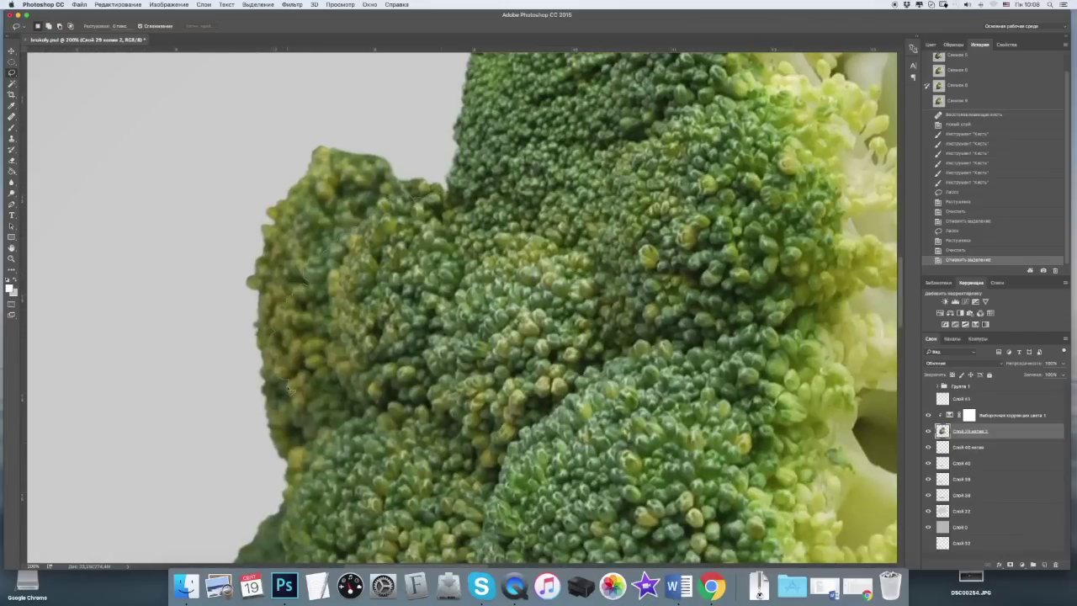
pyautogui.moveTo(288, 388); pyautogui.dragTo(286, 95)
pyautogui.hotkey('shift', 'F6')
pyautogui.press('Return')
pyautogui.press('Delete')
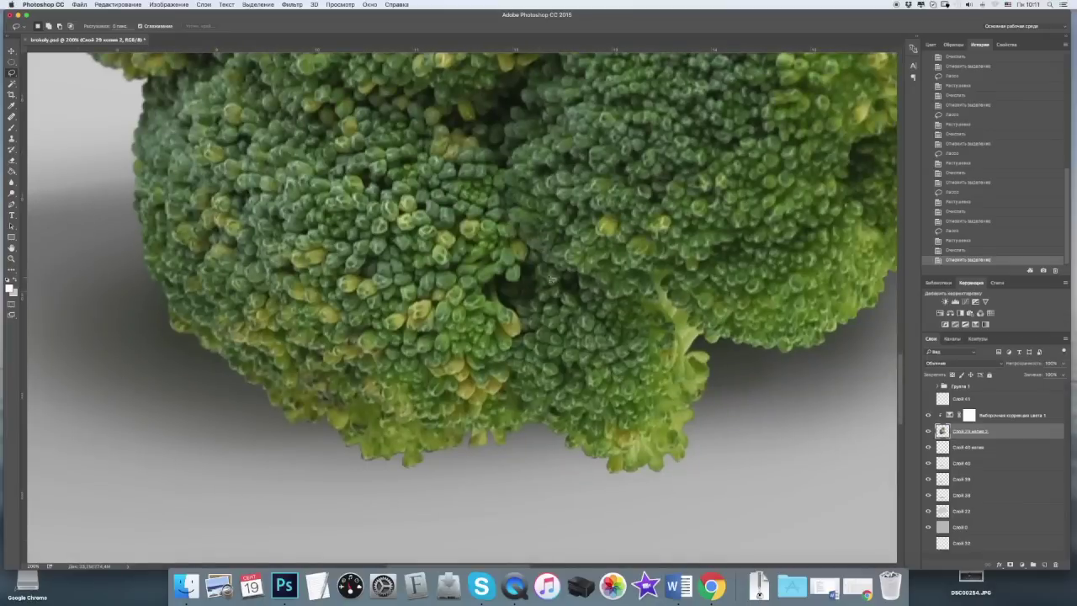
pyautogui.moveTo(532, 250); pyautogui.dragTo(690, 318)
pyautogui.moveTo(690, 318); pyautogui.dragTo(557, 530)
pyautogui.hotkey('shift', 'F6')
pyautogui.press('Return')
pyautogui.press('Delete')
pyautogui.hotkey('ctrl', 'd')
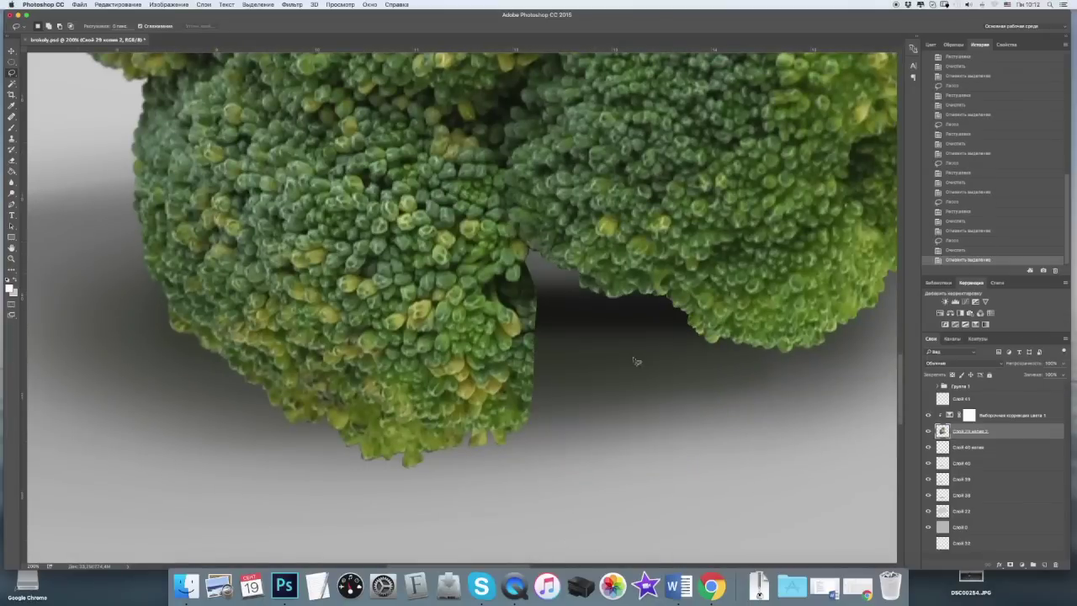
# Trim the next uneven floret edge with a feathered cut and fit the broccoli on screen.
pyautogui.hscroll(3, 505, 277)
pyautogui.moveTo(469, 245)
pyautogui.mouseDown()
pyautogui.moveTo(454, 283)
pyautogui.moveTo(362, 336)
pyautogui.moveTo(298, 486)
pyautogui.moveTo(459, 384)
pyautogui.mouseUp()
pyautogui.hotkey('shift', 'F6')
pyautogui.press('Return')
pyautogui.press('Delete')
pyautogui.hotkey('ctrl', 'd')
pyautogui.hscroll(-4, 496, 364)
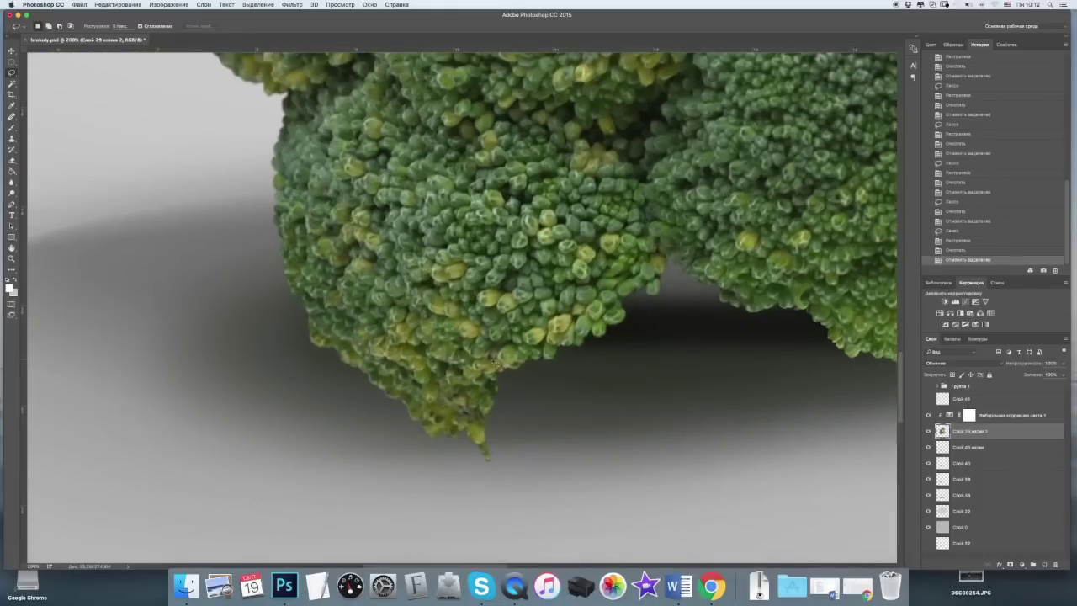
pyautogui.rightClick(450, 373)
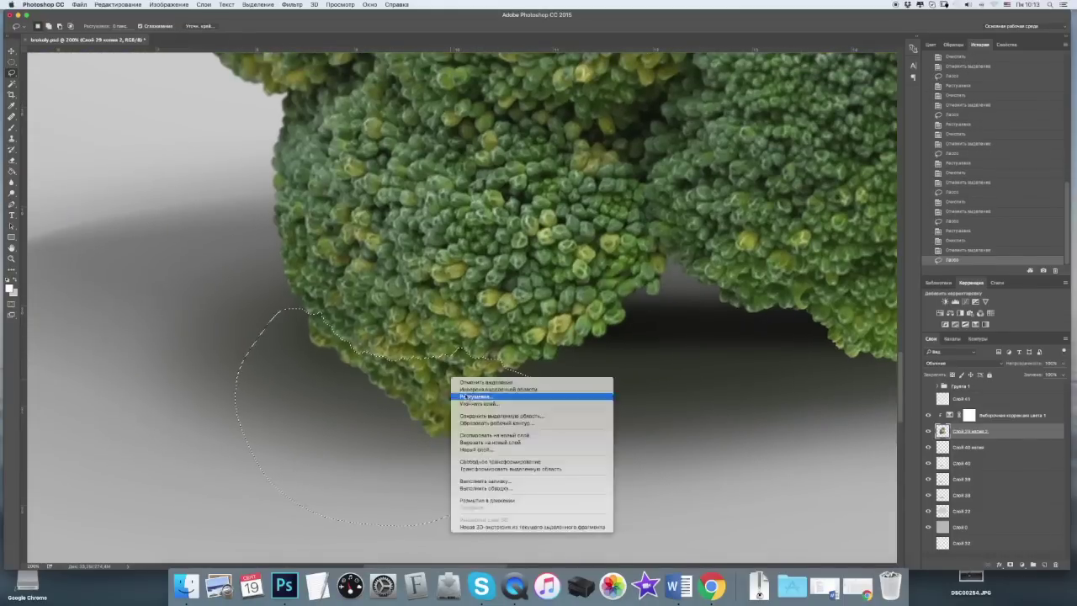
pyautogui.click(488, 384)
pyautogui.hotkey('ctrl', '0')
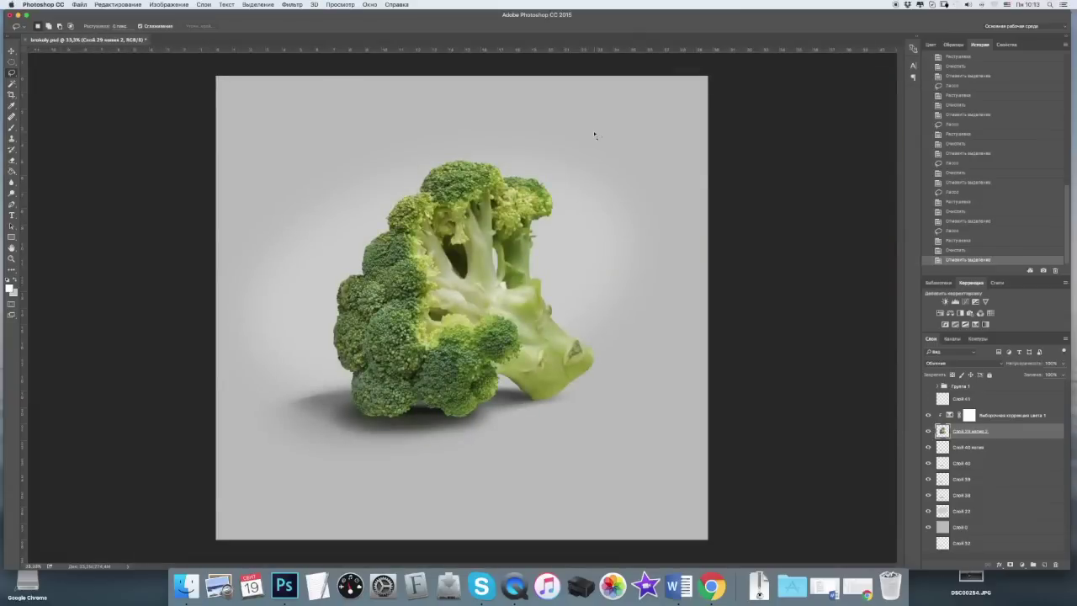
# Lasso a bump on the stalk's edge, then fit the view and drop the selection.
pyautogui.scroll(4, 569, 336)
pyautogui.moveTo(496, 241)
pyautogui.mouseDown()
pyautogui.moveTo(526, 278)
pyautogui.moveTo(666, 329)
pyautogui.mouseUp()
pyautogui.rightClick(665, 329)
pyautogui.click(702, 341)
pyautogui.scroll(-5, 665, 168)
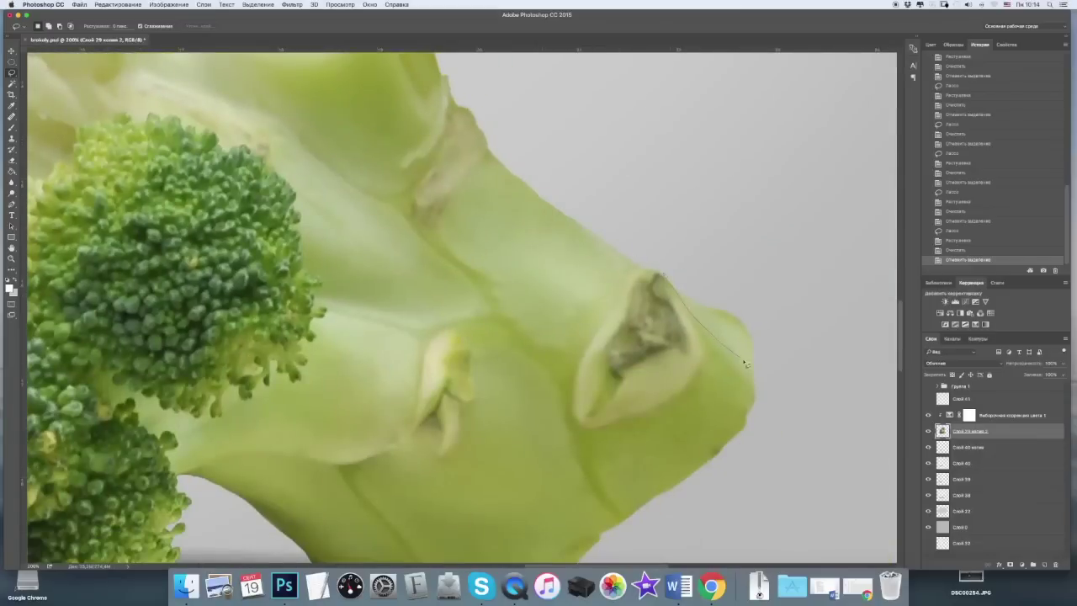
pyautogui.hotkey('ctrl', '0')
# Smooth the stalk's bottom edge with Liquify Forward Warp, shrinking the brush to 51.
pyautogui.hotkey('ctrl', 'shift', 'x')
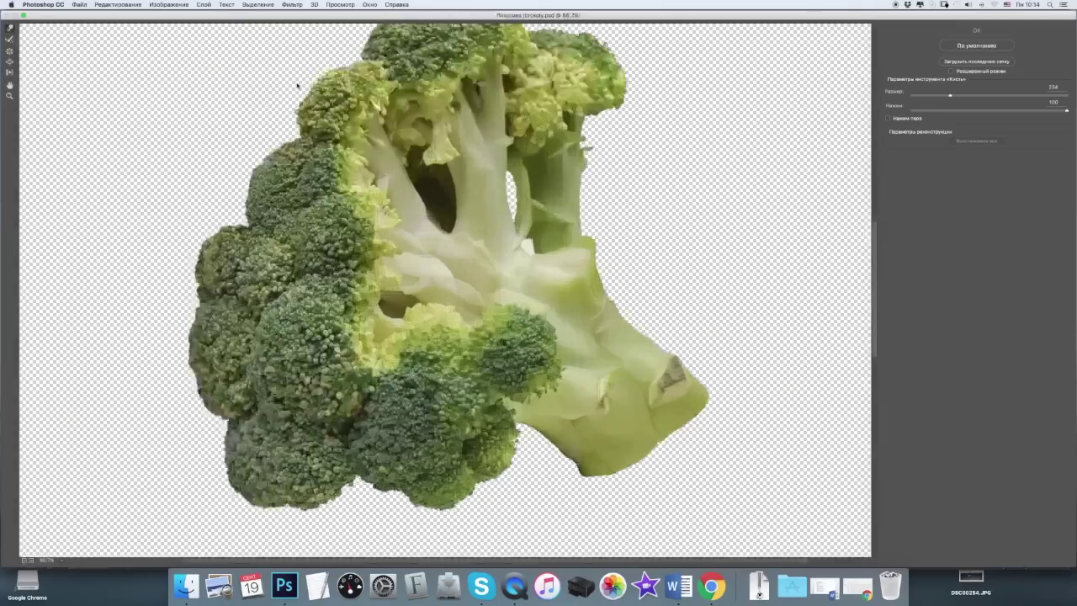
pyautogui.scroll(1, 774, 458)
pyautogui.moveTo(595, 468)
pyautogui.mouseDown()
pyautogui.moveTo(432, 469)
pyautogui.moveTo(505, 471)
pyautogui.mouseUp()
pyautogui.press('[')
pyautogui.press('[')
pyautogui.press('[')
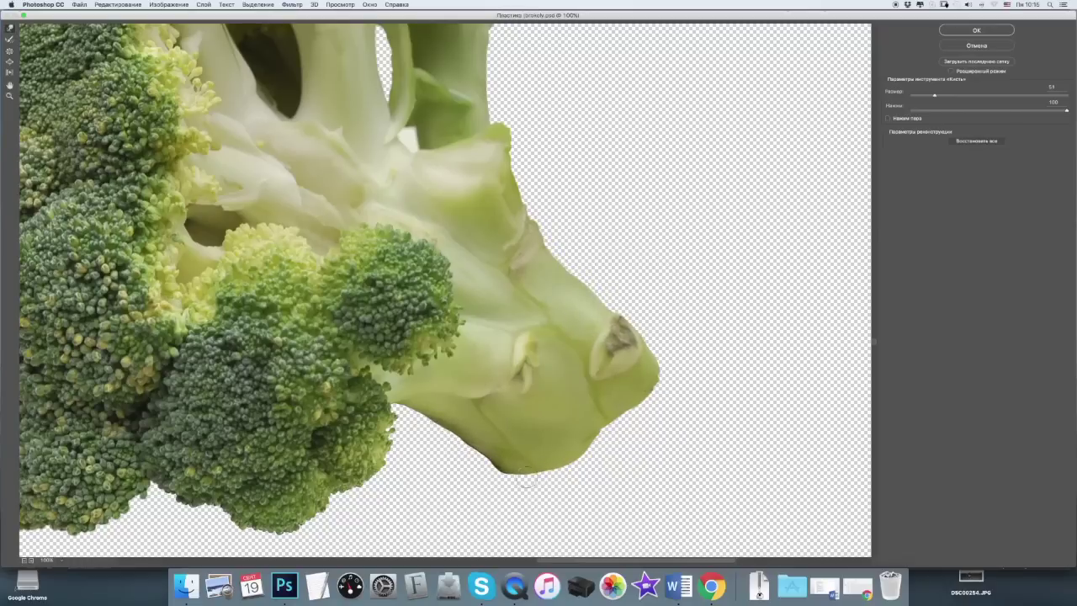